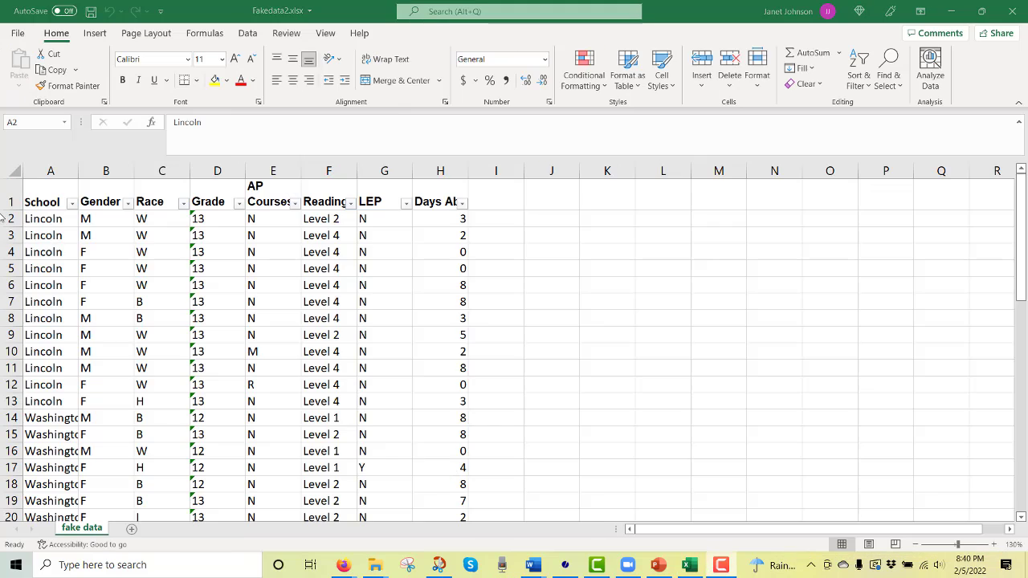
Create a pivot table on a new worksheet from the school data table
{"action": "left_click", "coordinate": [50, 224]}
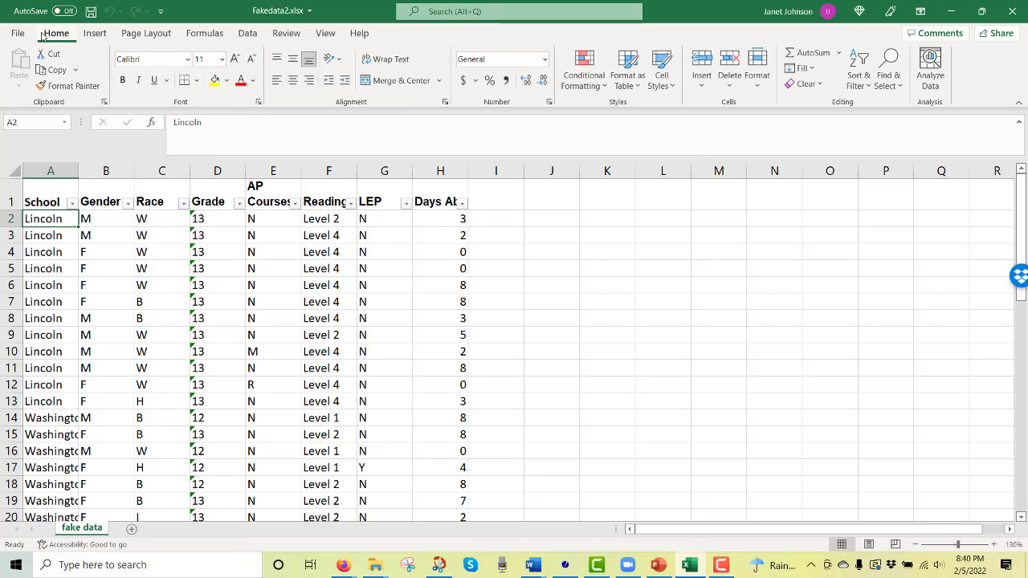
{"action": "left_click", "coordinate": [95, 33]}
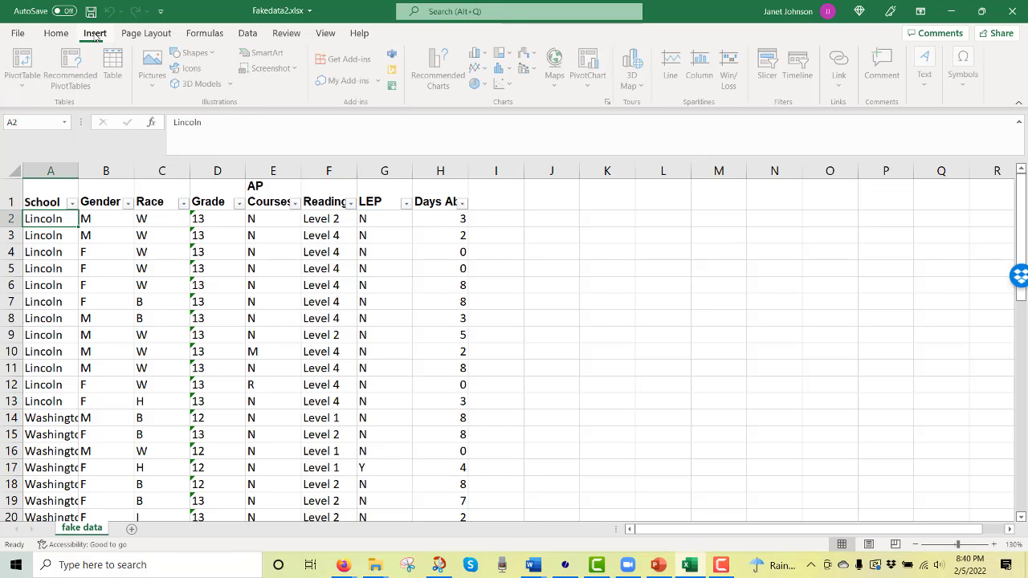
{"action": "left_click", "coordinate": [24, 69]}
{"action": "left_click", "coordinate": [410, 322]}
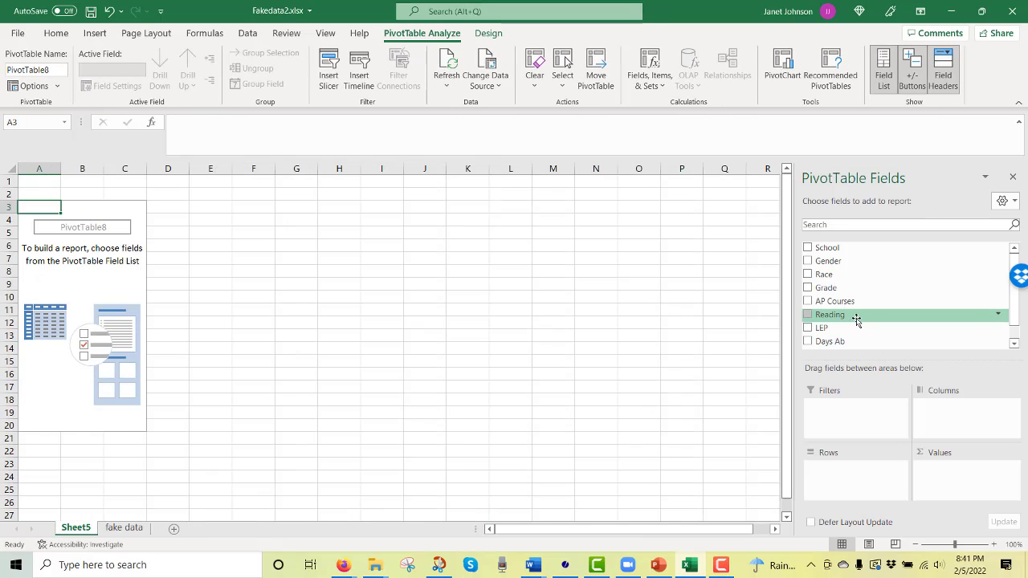
Build the pivot table with Reading as the row labels and the count of Reading as the values
{"action": "left_click_drag", "start_coordinate": [830, 314], "coordinate": [948, 486]}
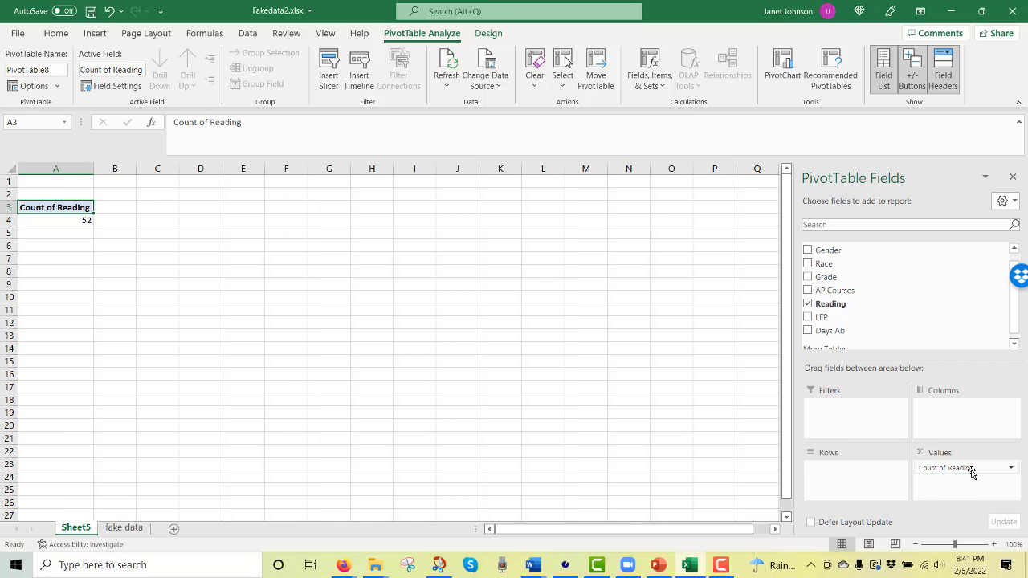
{"action": "left_click_drag", "start_coordinate": [972, 473], "coordinate": [882, 486]}
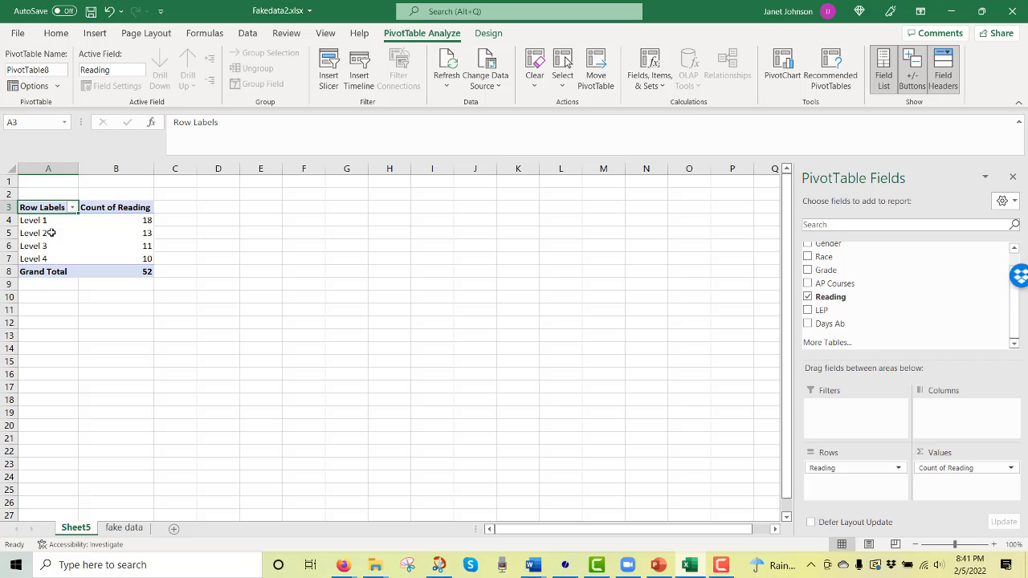
{"action": "left_click", "coordinate": [247, 353]}
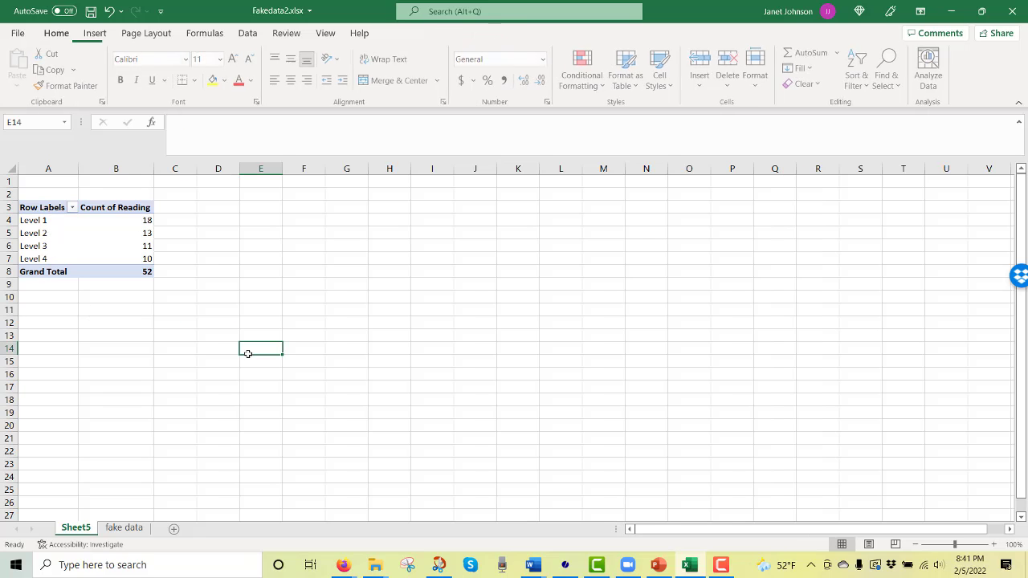
{"action": "left_click", "coordinate": [250, 218]}
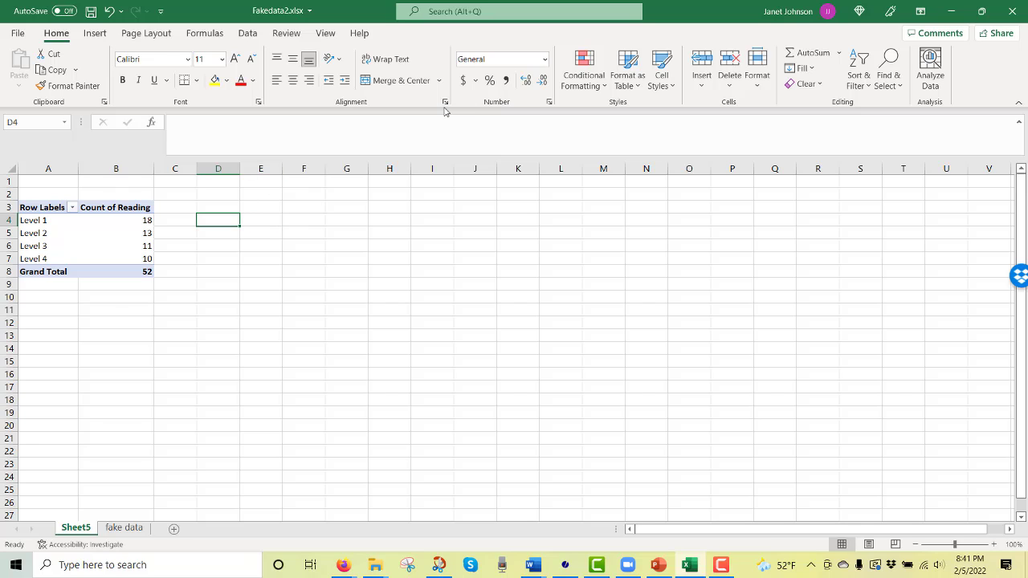
Insert Gender, Race and Grade slicers for the pivot table
{"action": "left_click", "coordinate": [119, 243]}
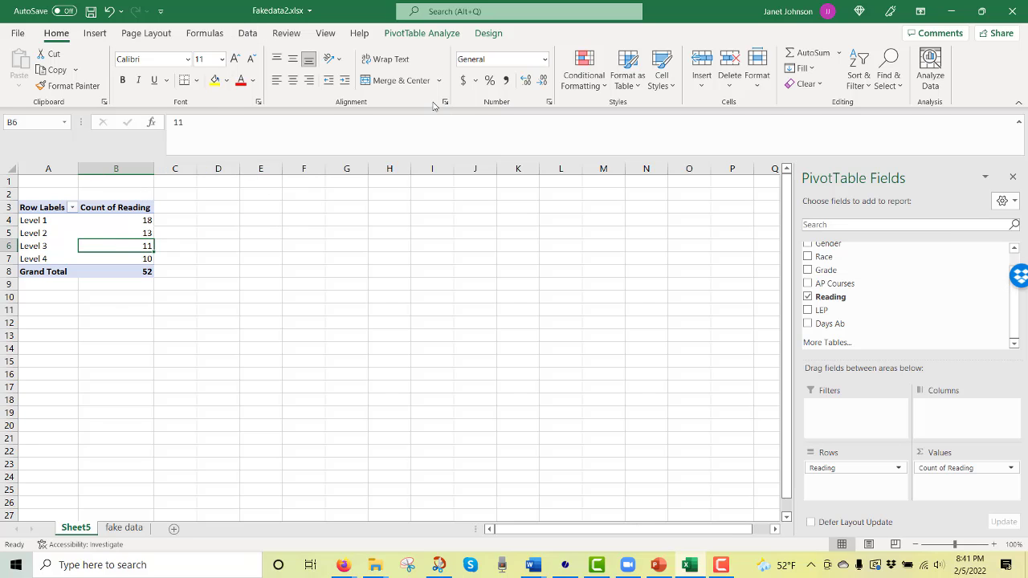
{"action": "left_click", "coordinate": [415, 33]}
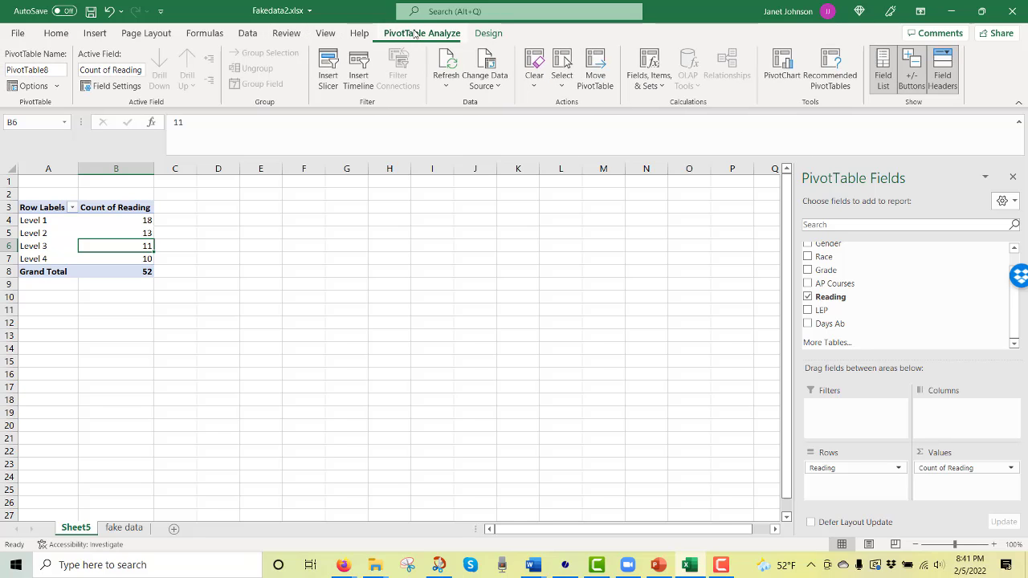
{"action": "left_click", "coordinate": [329, 71]}
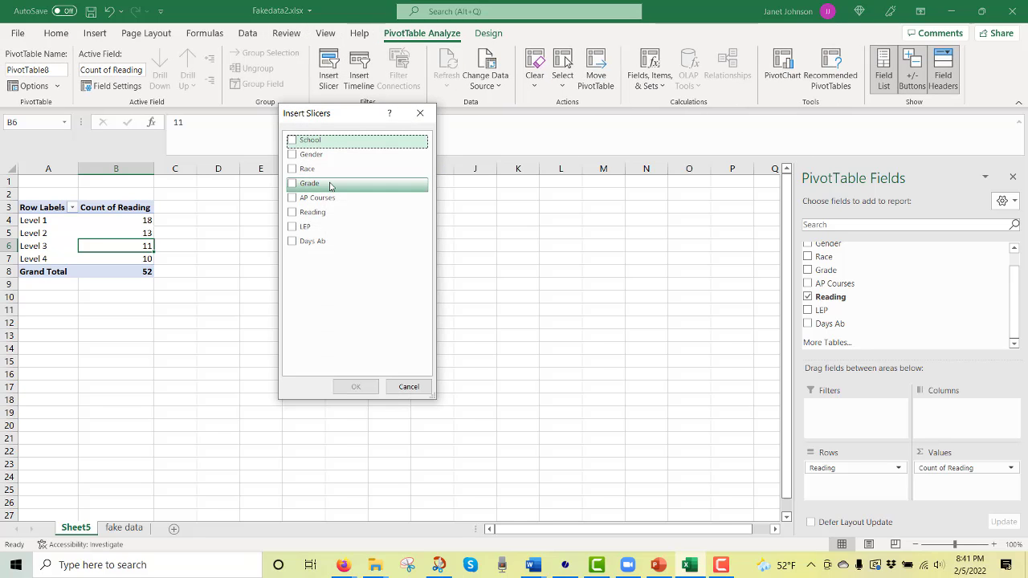
{"action": "left_click", "coordinate": [292, 154]}
{"action": "left_click", "coordinate": [292, 169]}
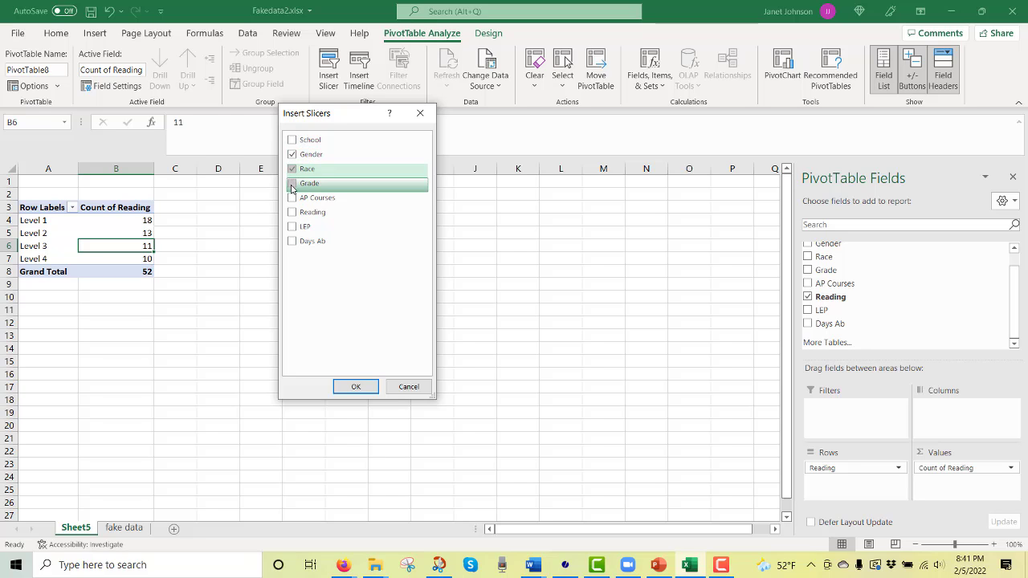
{"action": "left_click", "coordinate": [293, 183]}
{"action": "left_click", "coordinate": [354, 393]}
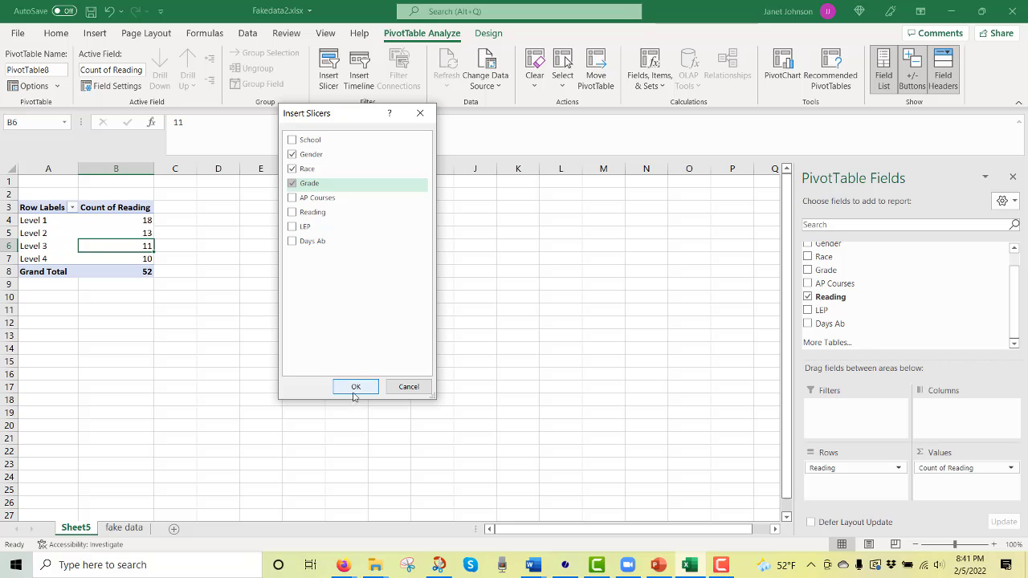
{"action": "left_click", "coordinate": [355, 388]}
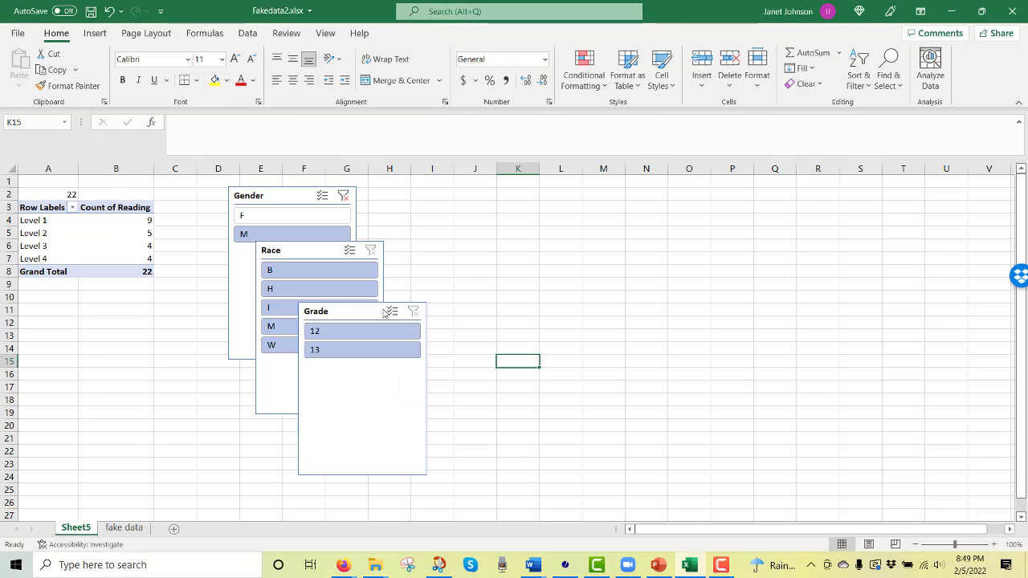
Check the formula in A2 and compare its total with the Gender slicer set to F and to M
{"action": "left_click", "coordinate": [181, 221]}
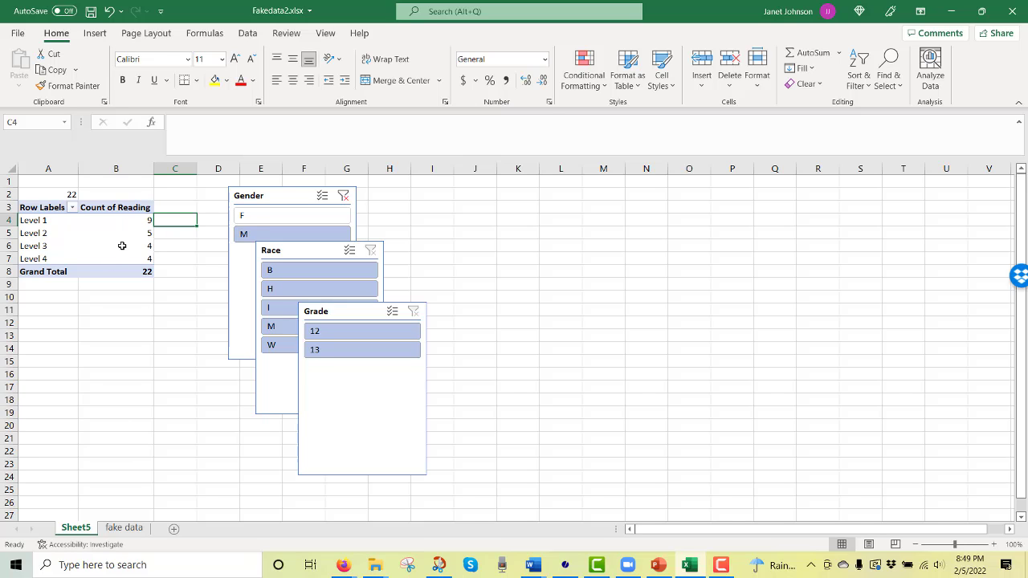
{"action": "left_click", "coordinate": [56, 195]}
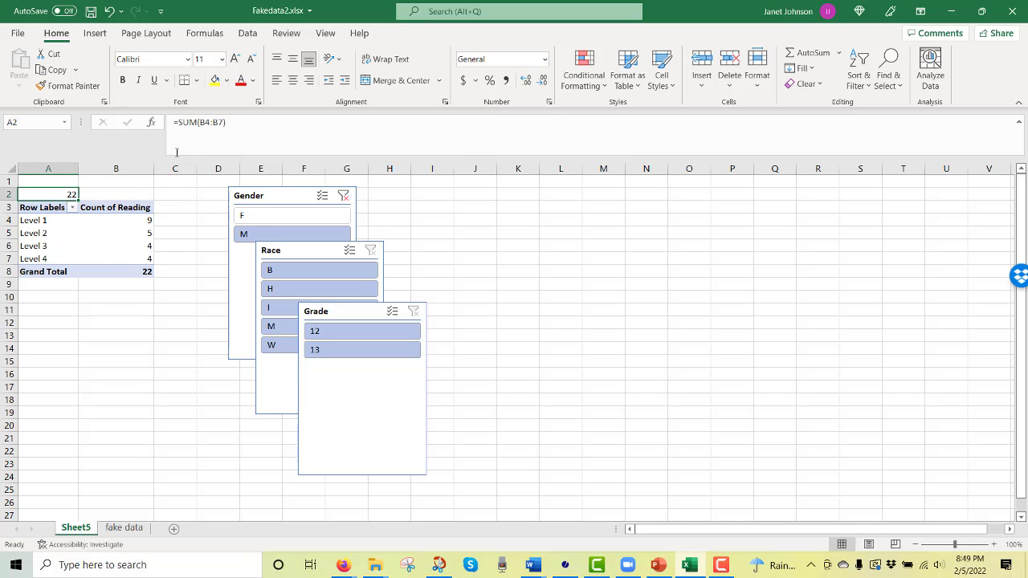
{"action": "left_click", "coordinate": [273, 218]}
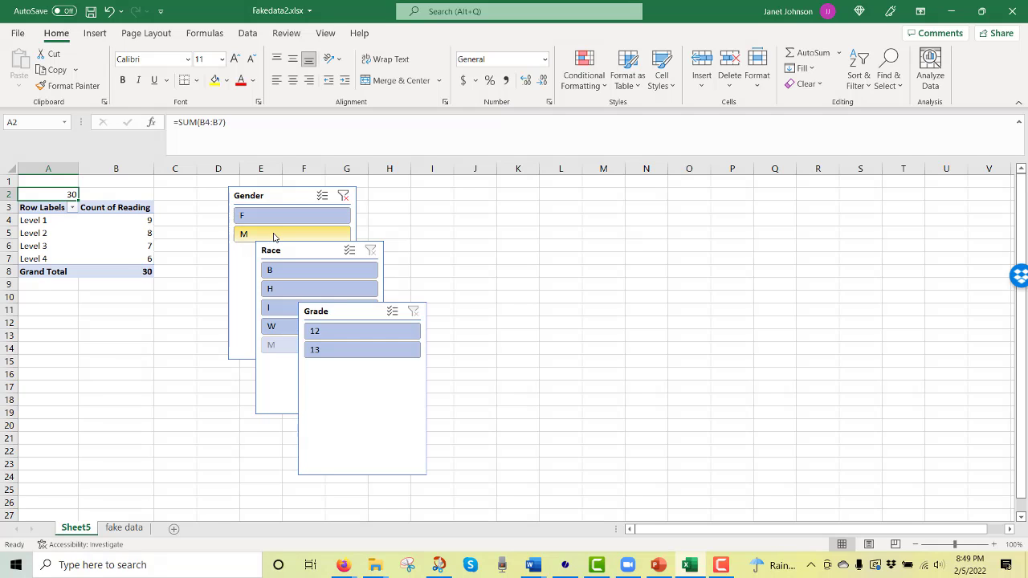
{"action": "left_click", "coordinate": [273, 234]}
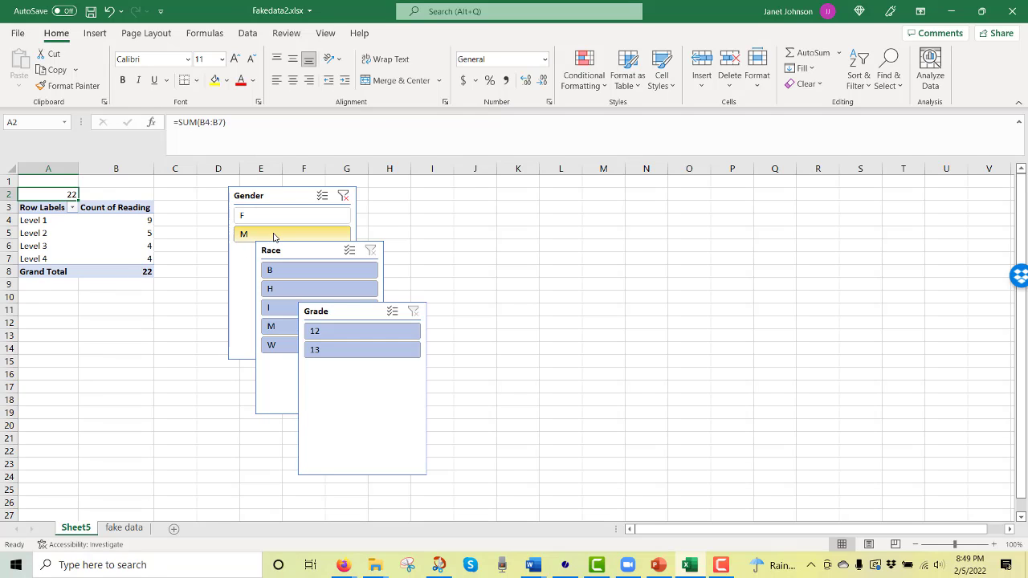
Try the Grade slicer on 13, on 12 and back on 13, and switch the Gender slicer to F
{"action": "left_click", "coordinate": [329, 353]}
{"action": "left_click", "coordinate": [344, 333]}
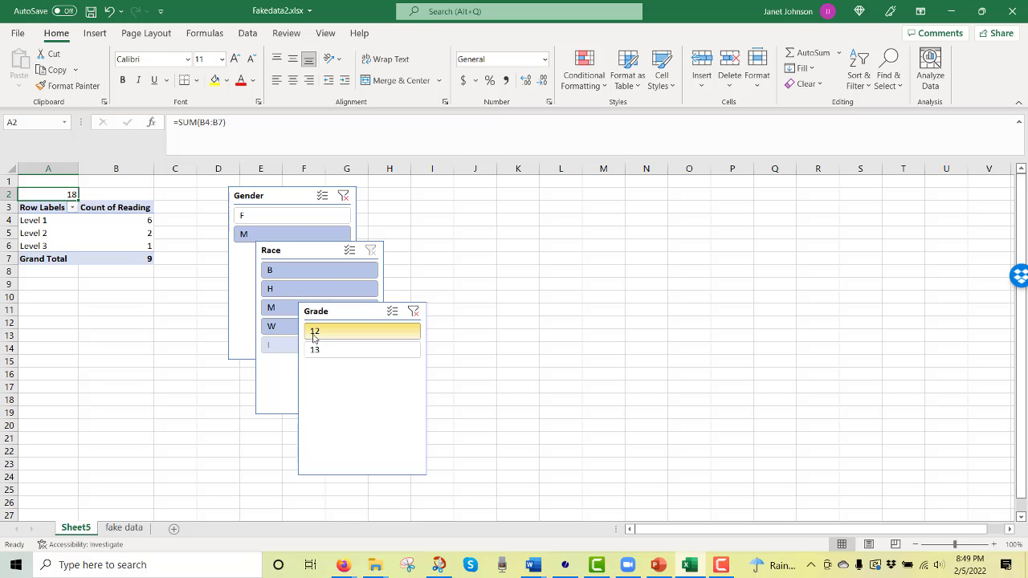
{"action": "left_click", "coordinate": [347, 352], "text": "ctrl"}
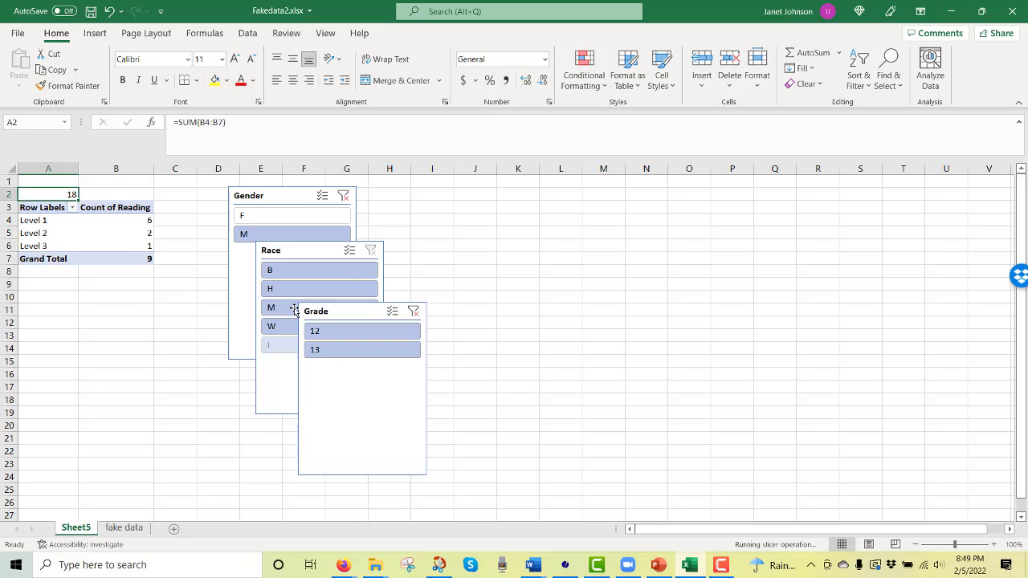
{"action": "left_click", "coordinate": [285, 214], "text": "ctrl"}
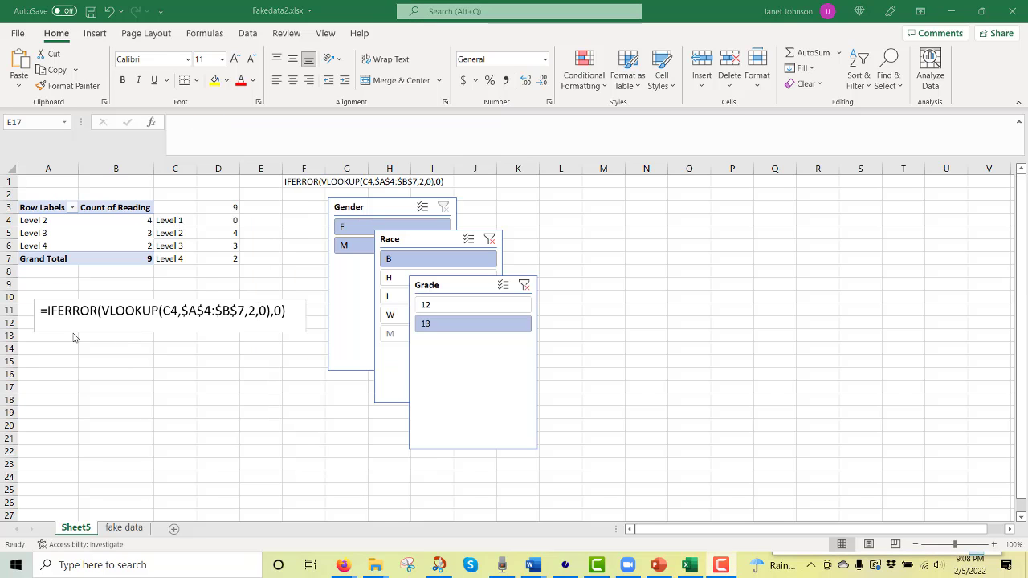
Examine the IFERROR and VLOOKUP formulas beside the Level 1 to Level 4 labels in D4:D7
{"action": "left_click", "coordinate": [224, 223]}
{"action": "left_click", "coordinate": [230, 232]}
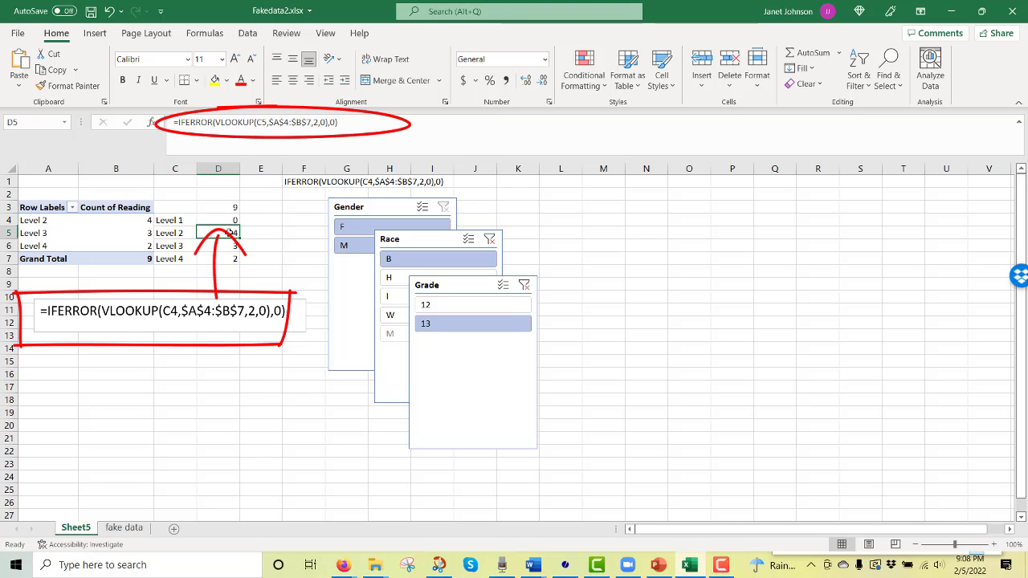
{"action": "left_click", "coordinate": [227, 246]}
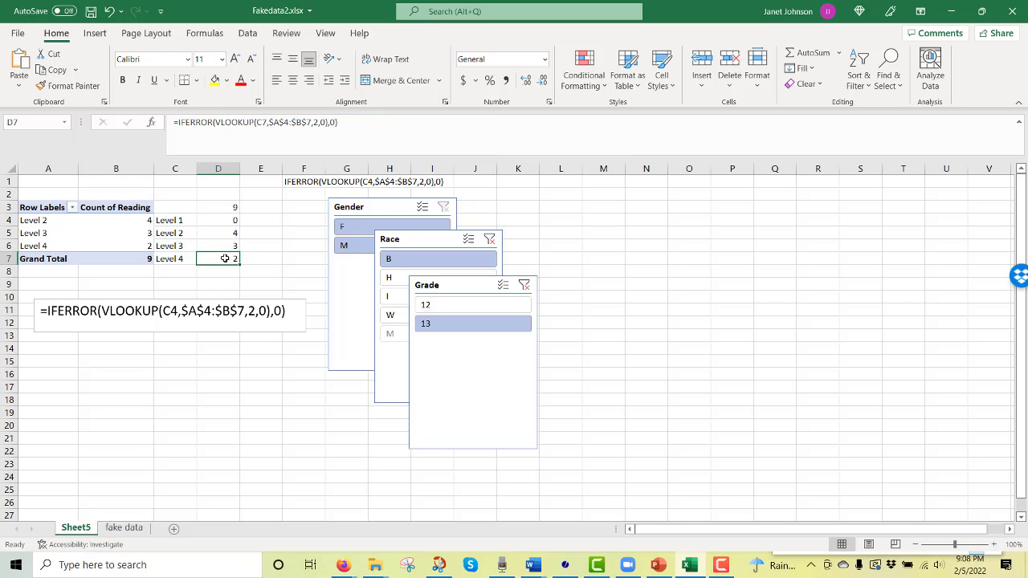
{"action": "left_click", "coordinate": [320, 386]}
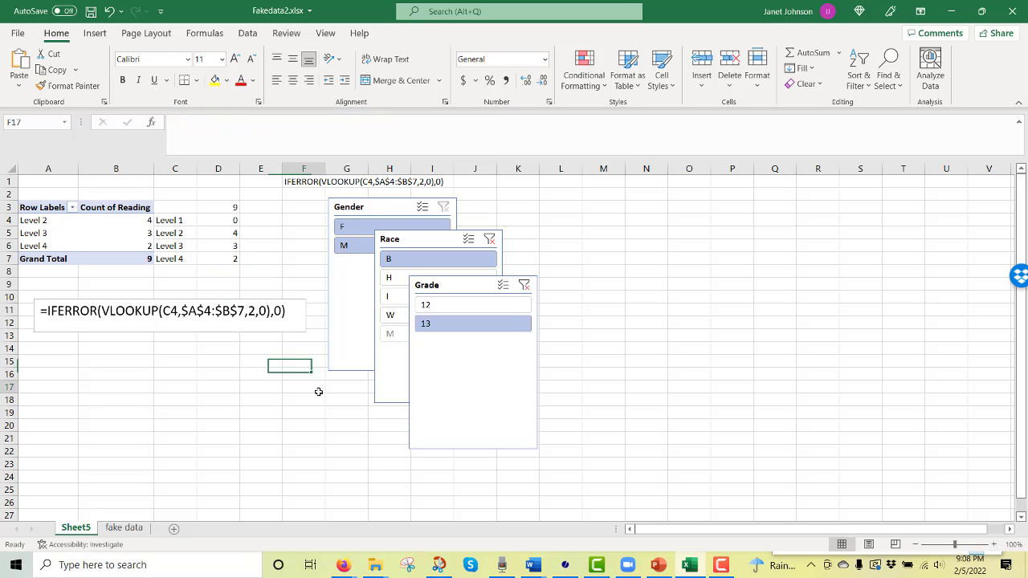
Filter the pivot table to Grade 12 and Race W with the slicers
{"action": "left_click", "coordinate": [451, 306]}
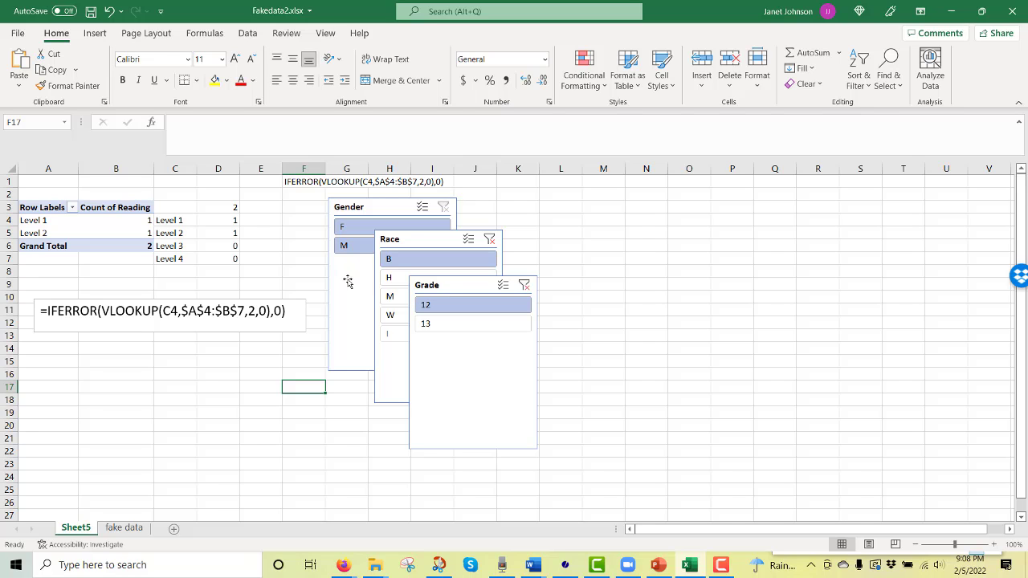
{"action": "left_click_drag", "start_coordinate": [390, 283], "coordinate": [396, 304]}
{"action": "left_click", "coordinate": [395, 316]}
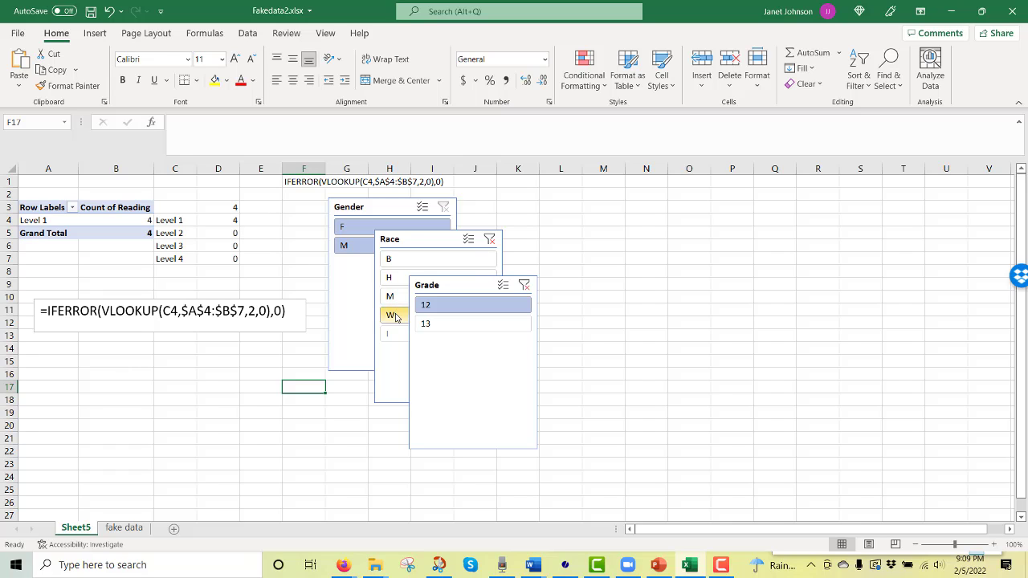
Try the Gender slicer on M only and back on both, and the Race slicer on H, M and W, followed by B
{"action": "left_click", "coordinate": [350, 247]}
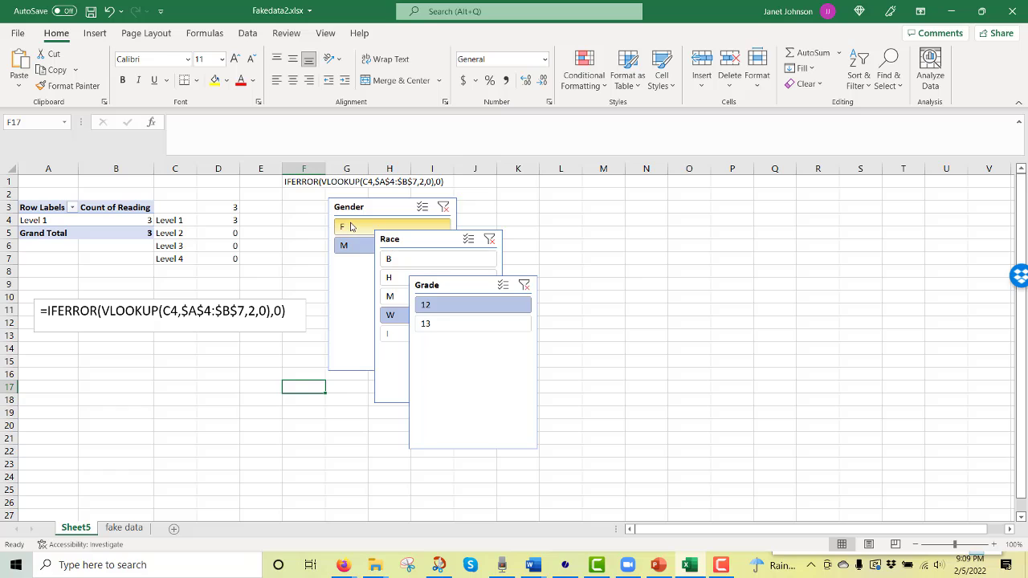
{"action": "left_click", "coordinate": [357, 230]}
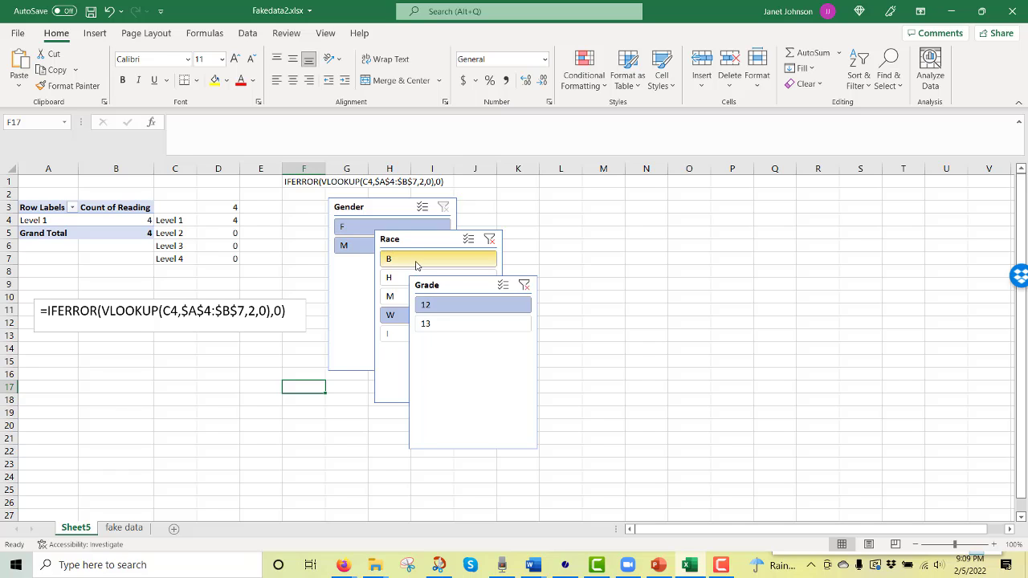
{"action": "left_click", "coordinate": [397, 284], "text": "ctrl"}
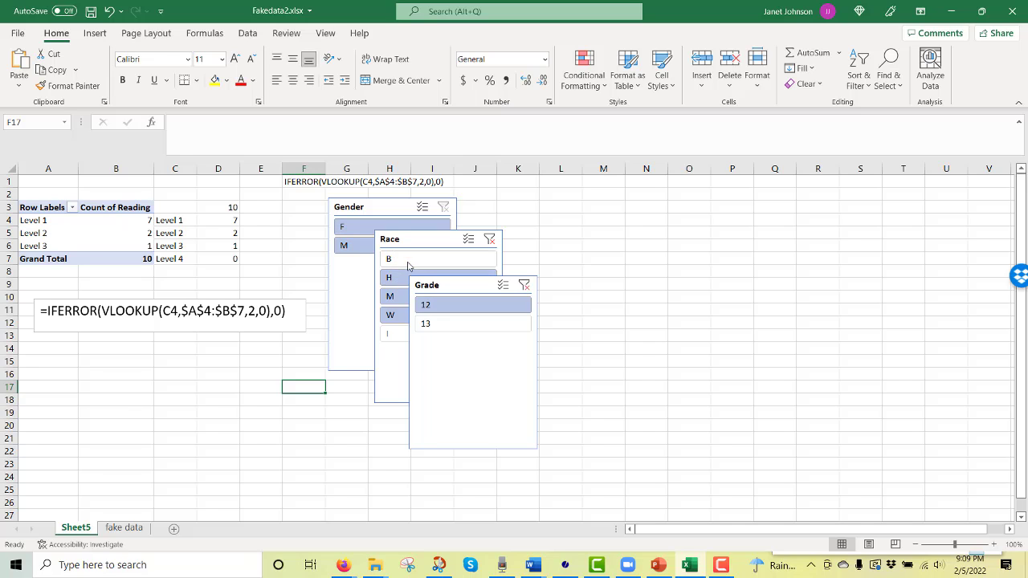
{"action": "left_click", "coordinate": [409, 264], "text": "ctrl"}
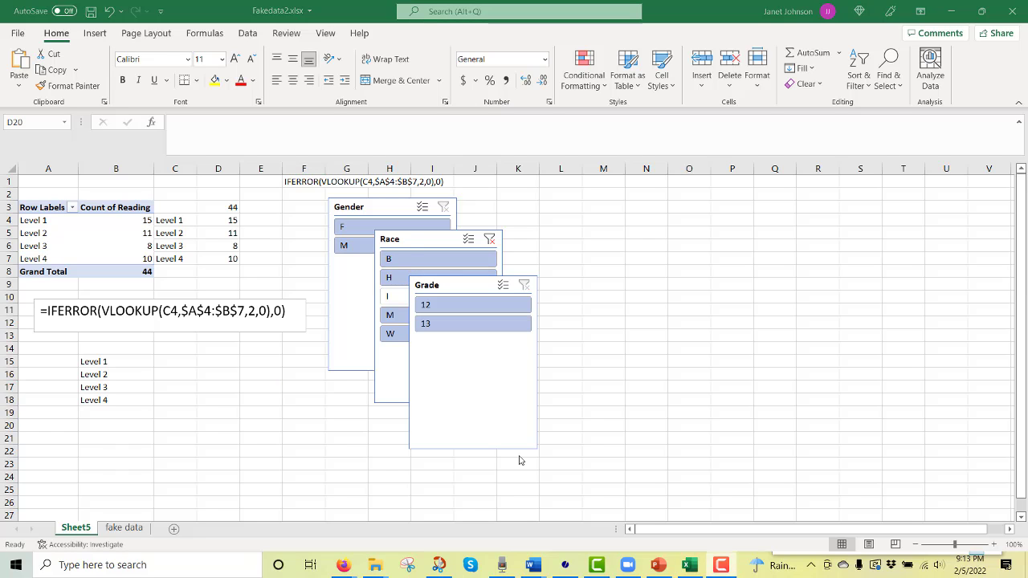
Enter the formula =D4/$D$3 in C15 to calculate the Level 1 share of the total
{"action": "left_click", "coordinate": [176, 360]}
{"action": "type", "text": "="}
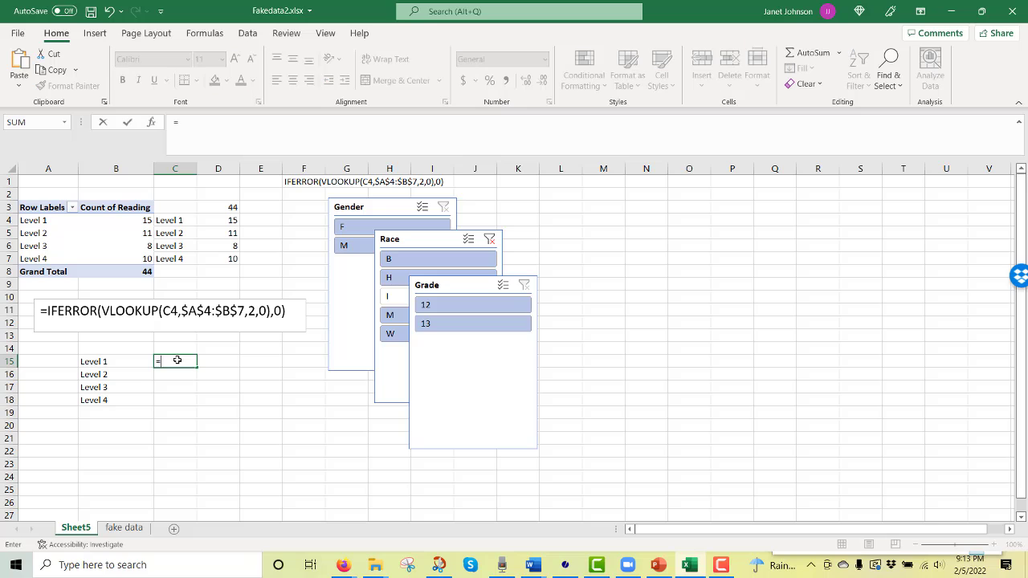
{"action": "left_click", "coordinate": [216, 218]}
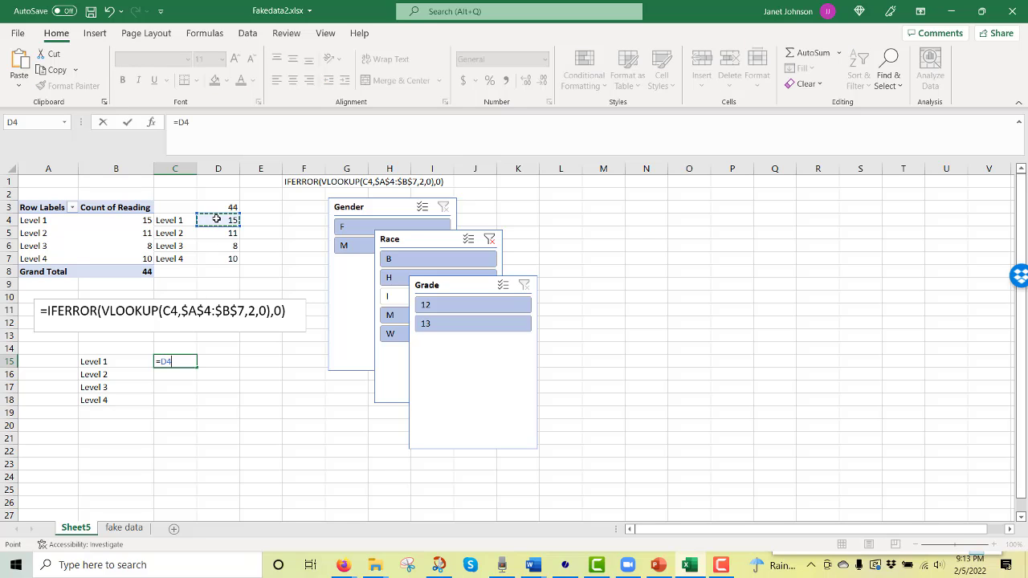
{"action": "type", "text": "/"}
{"action": "left_click", "coordinate": [223, 207]}
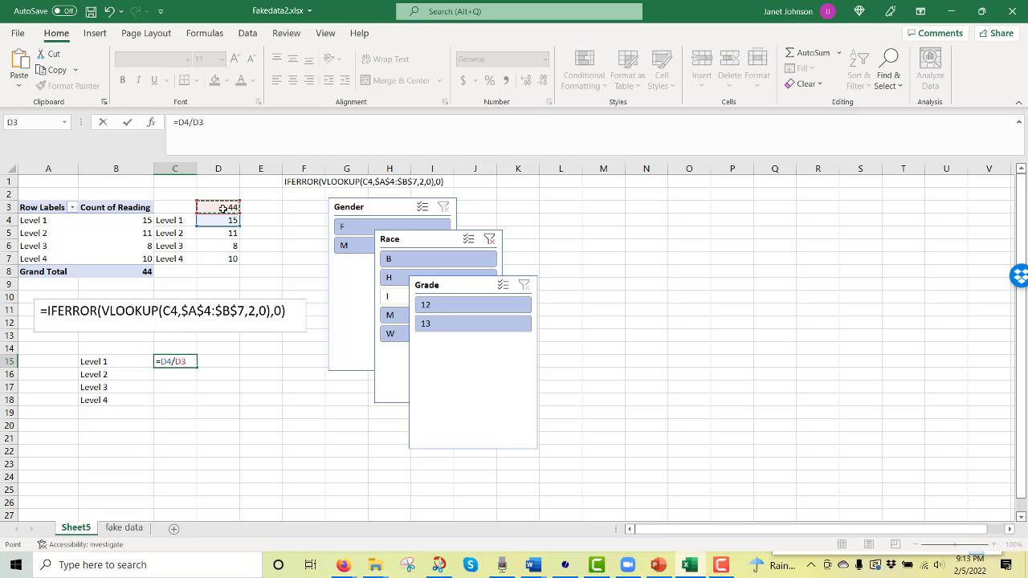
{"action": "key", "text": "F4"}
{"action": "key", "text": "Return"}
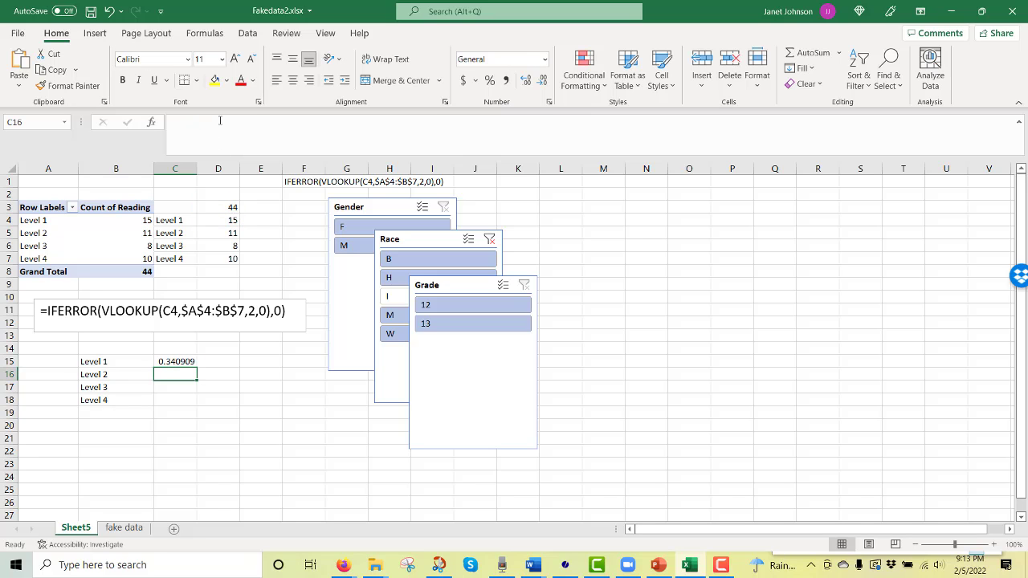
Fill the C15 formula down to C18 and format C15:C18 as percentages
{"action": "left_click", "coordinate": [191, 362]}
{"action": "left_click_drag", "start_coordinate": [195, 370], "coordinate": [194, 406]}
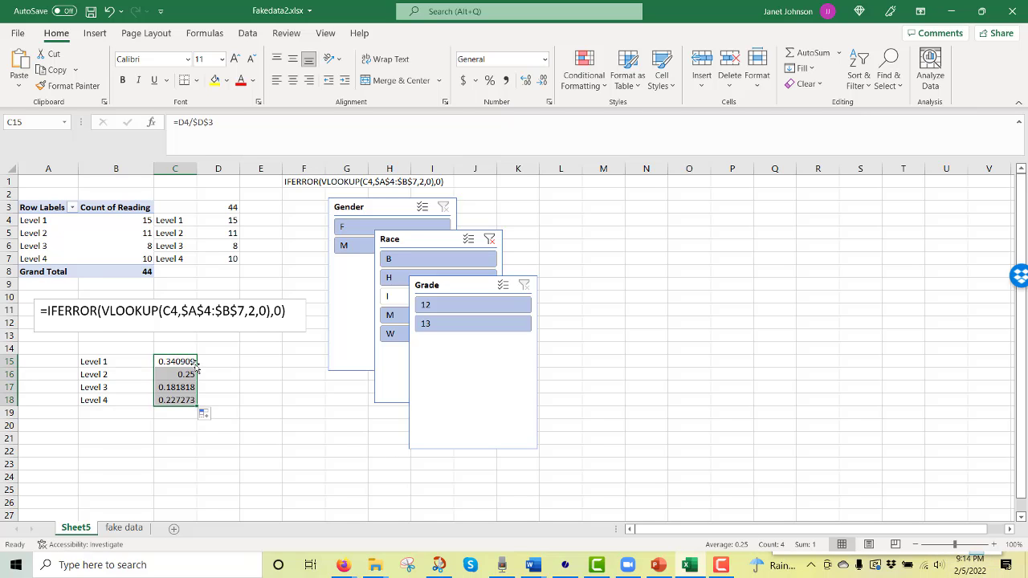
{"action": "left_click", "coordinate": [491, 80]}
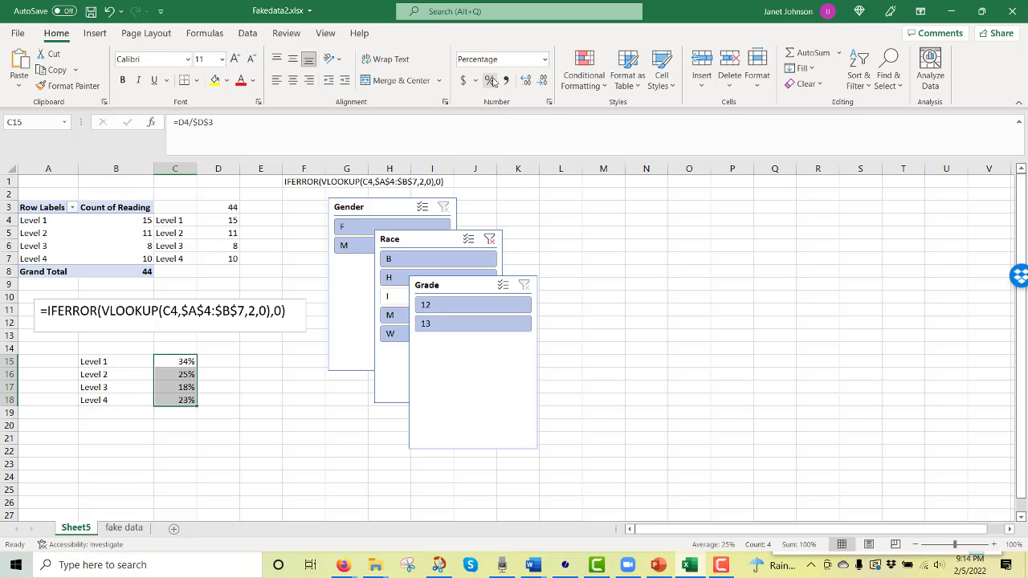
Insert the recommended column chart from the level labels and percentages in B15:C18
{"action": "left_click", "coordinate": [224, 451]}
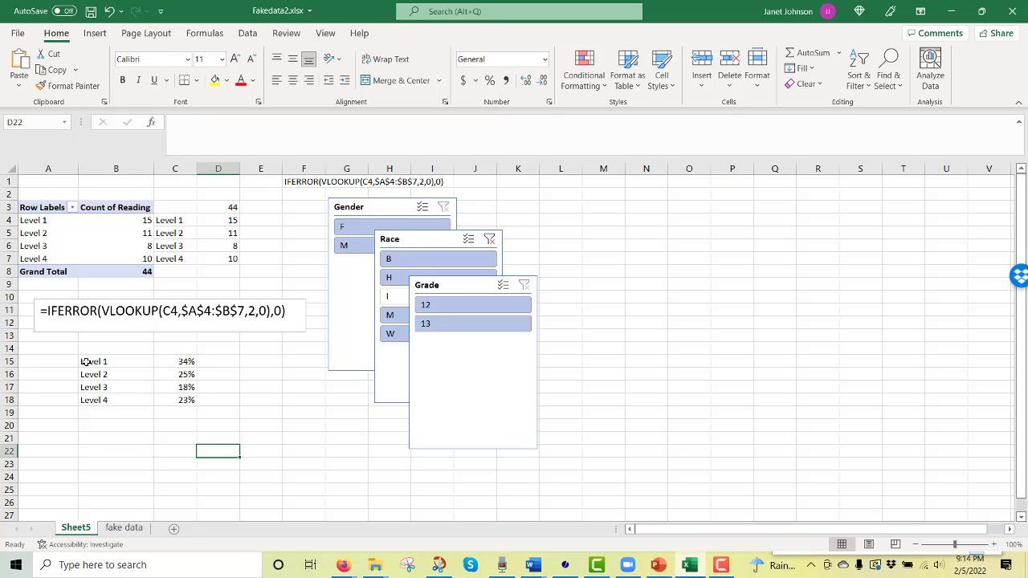
{"action": "left_click_drag", "start_coordinate": [87, 362], "coordinate": [183, 398]}
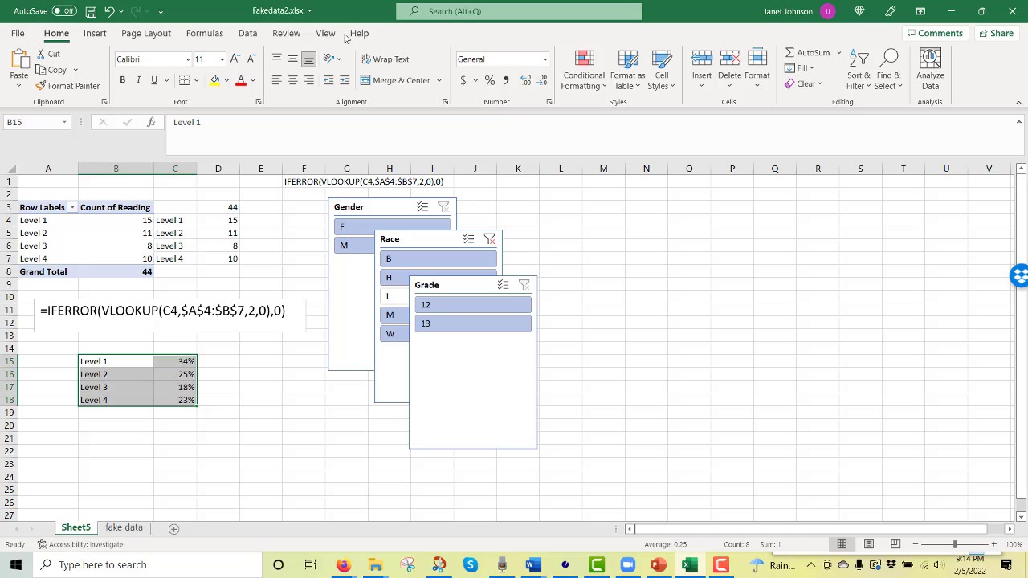
{"action": "left_click", "coordinate": [95, 33]}
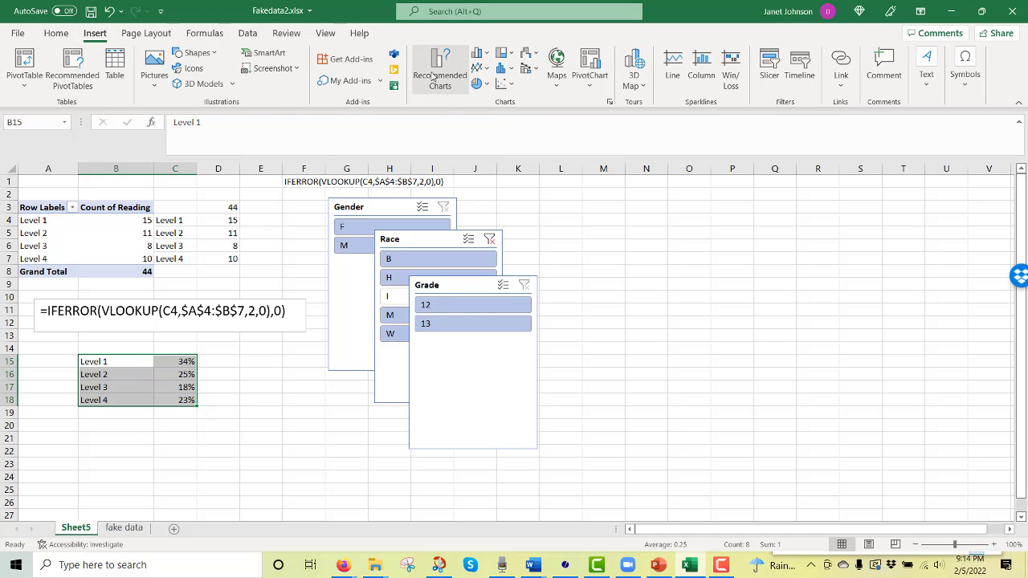
{"action": "left_click", "coordinate": [440, 66]}
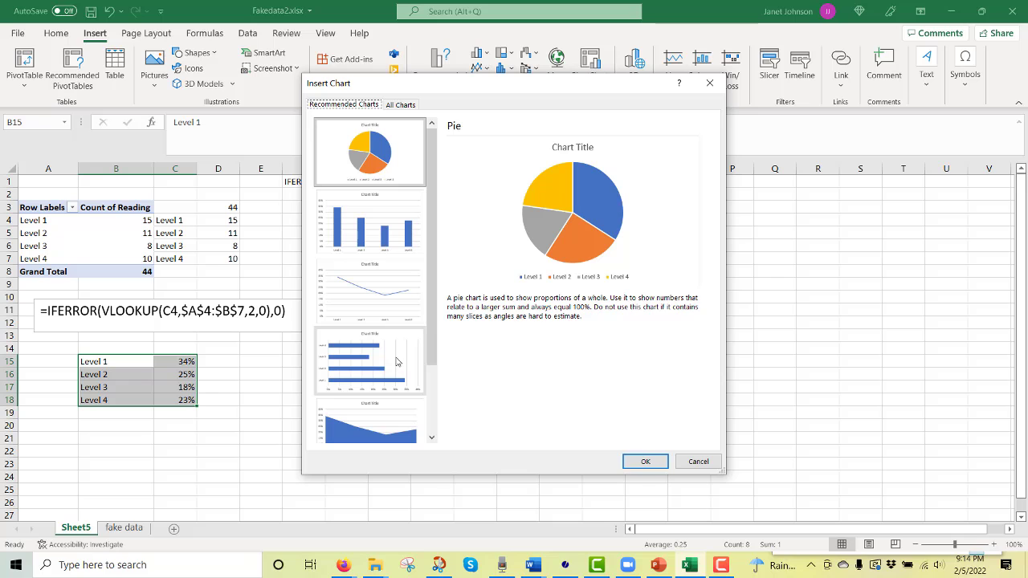
{"action": "left_click", "coordinate": [397, 245]}
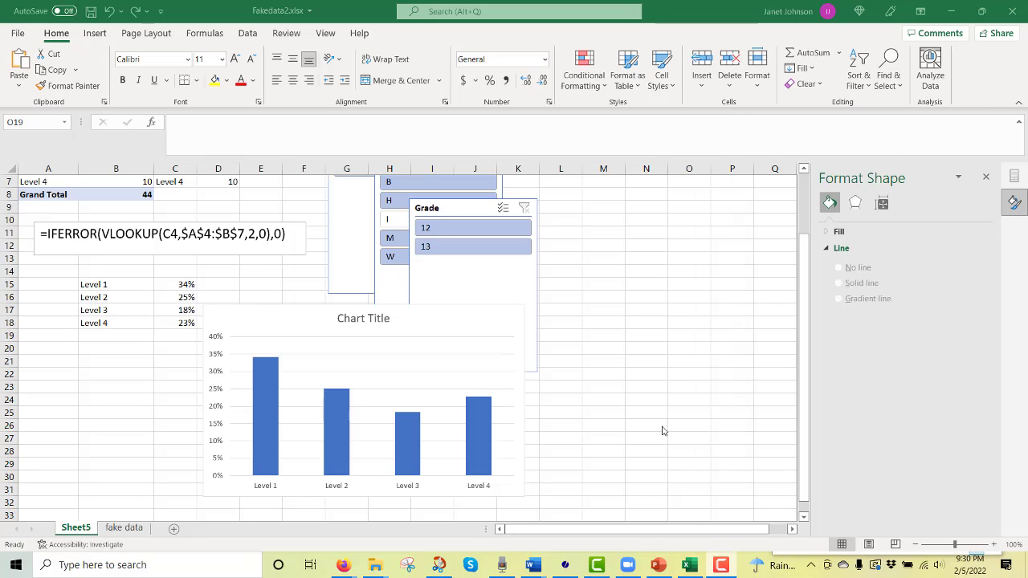
Set the gap width of the chart's column series to 50%
{"action": "left_click", "coordinate": [479, 432]}
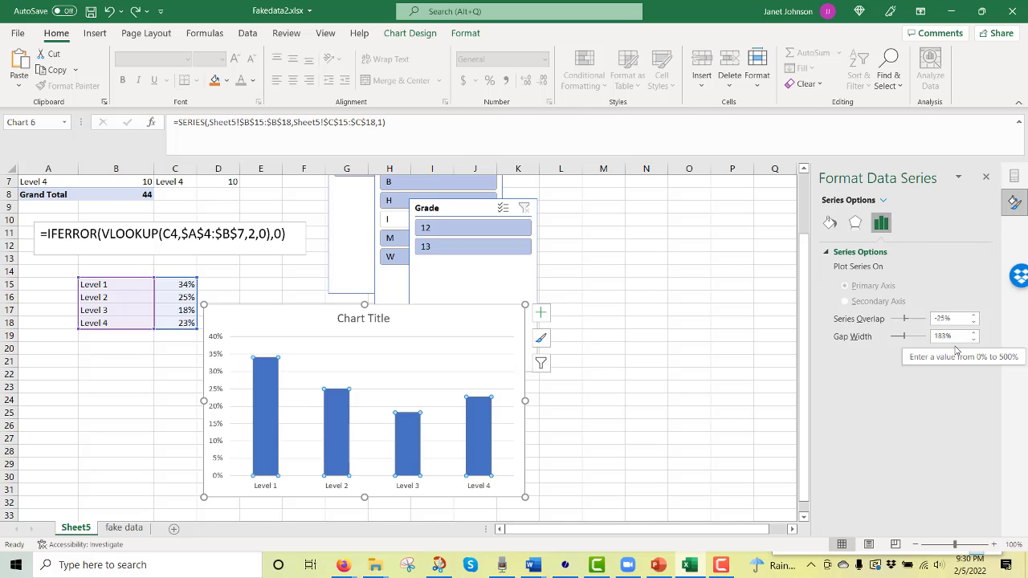
{"action": "left_click_drag", "start_coordinate": [949, 338], "coordinate": [934, 342]}
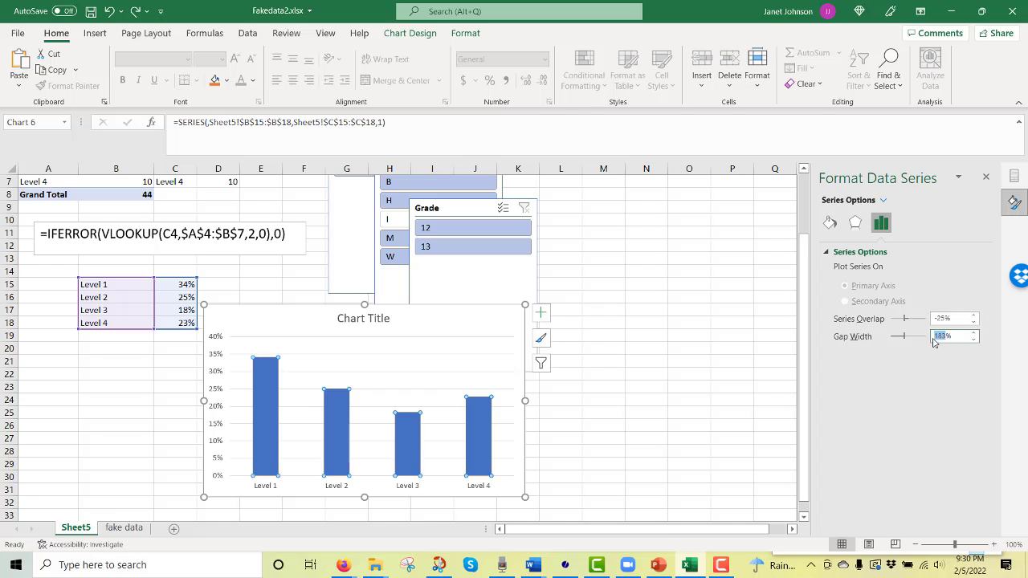
{"action": "type", "text": "50"}
{"action": "key", "text": "Return"}
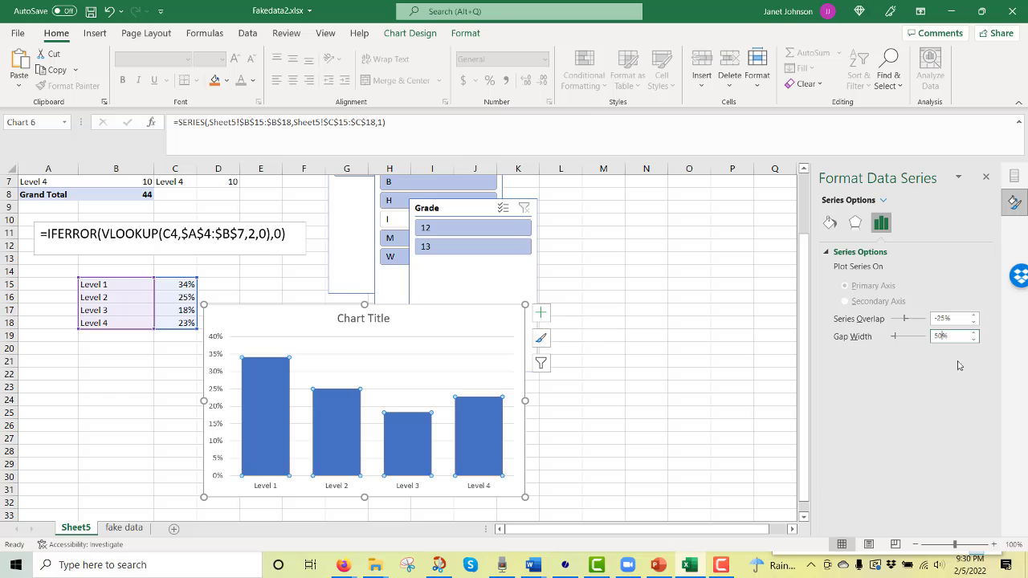
{"action": "left_click", "coordinate": [659, 386]}
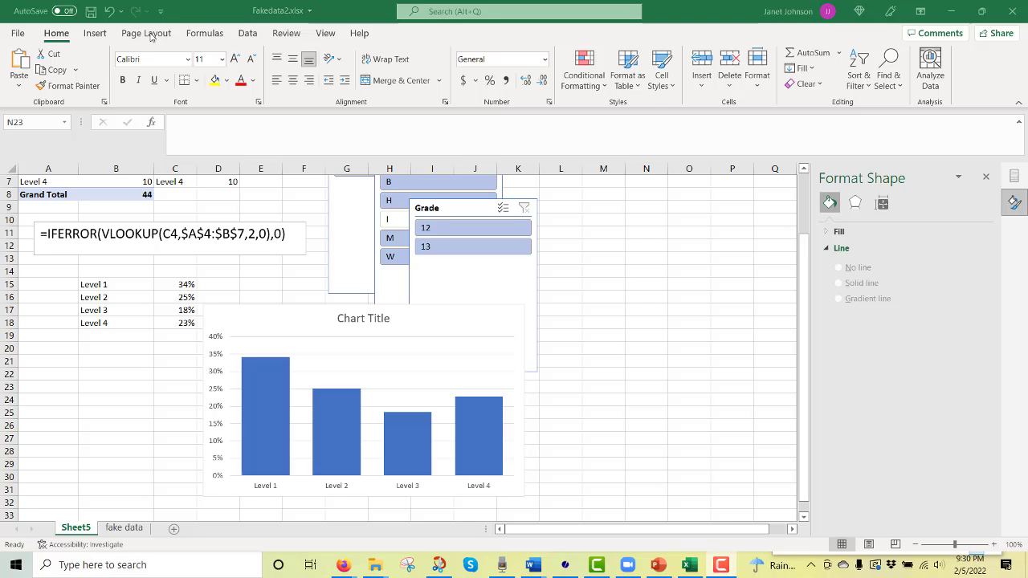
Draw an up arrow shape about 2.15" high and 1.35" wide beside the chart and slightly widen its shaft
{"action": "left_click", "coordinate": [93, 35]}
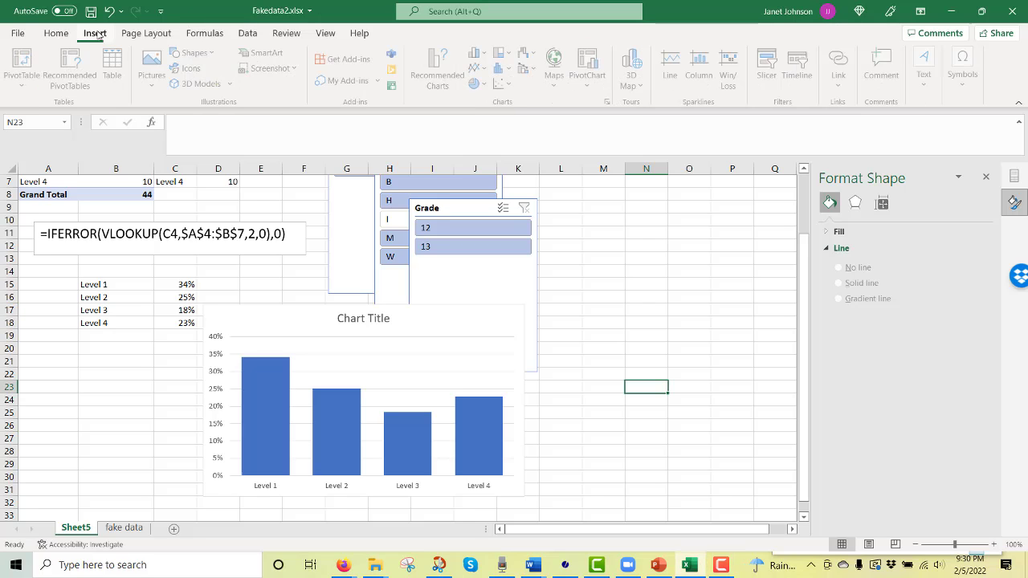
{"action": "left_click", "coordinate": [196, 53]}
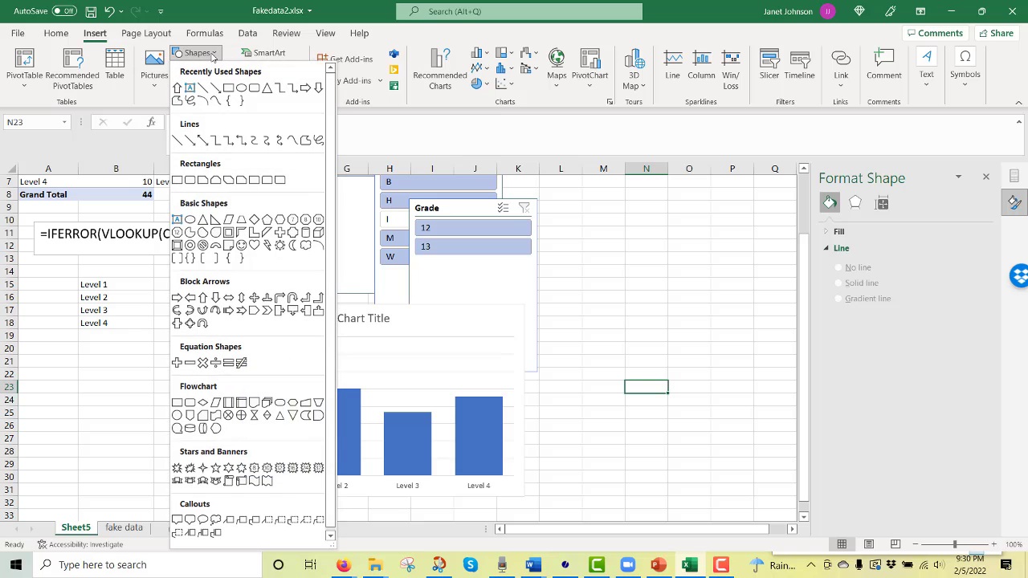
{"action": "left_click", "coordinate": [178, 88]}
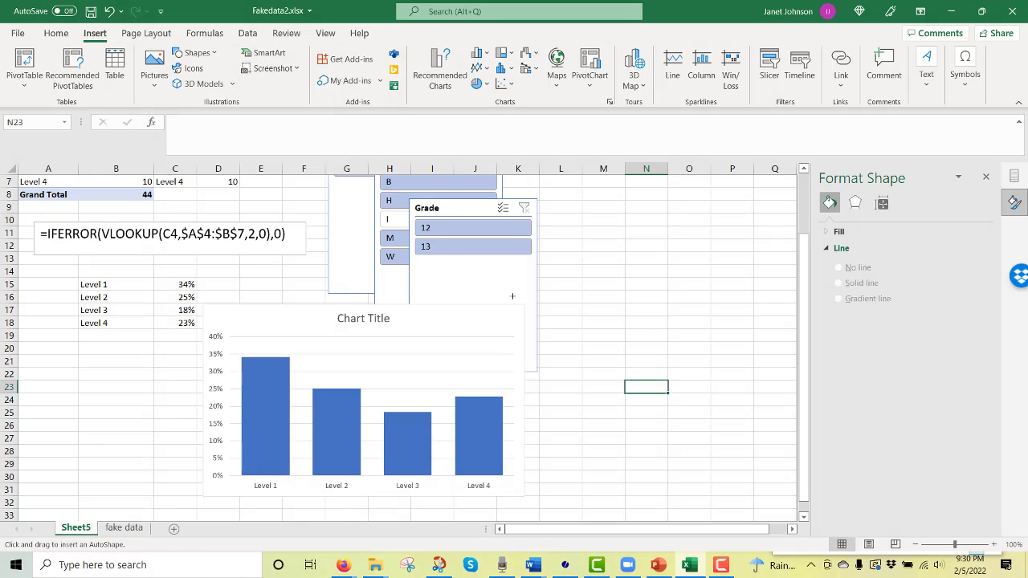
{"action": "left_click_drag", "start_coordinate": [611, 286], "coordinate": [696, 424]}
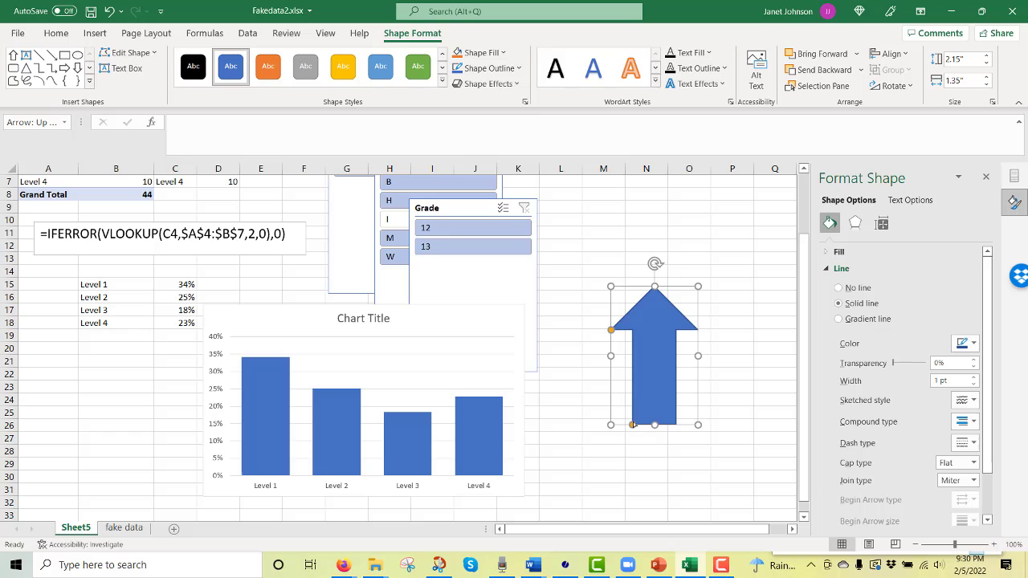
{"action": "left_click_drag", "start_coordinate": [633, 425], "coordinate": [628, 425]}
{"action": "left_click", "coordinate": [742, 422]}
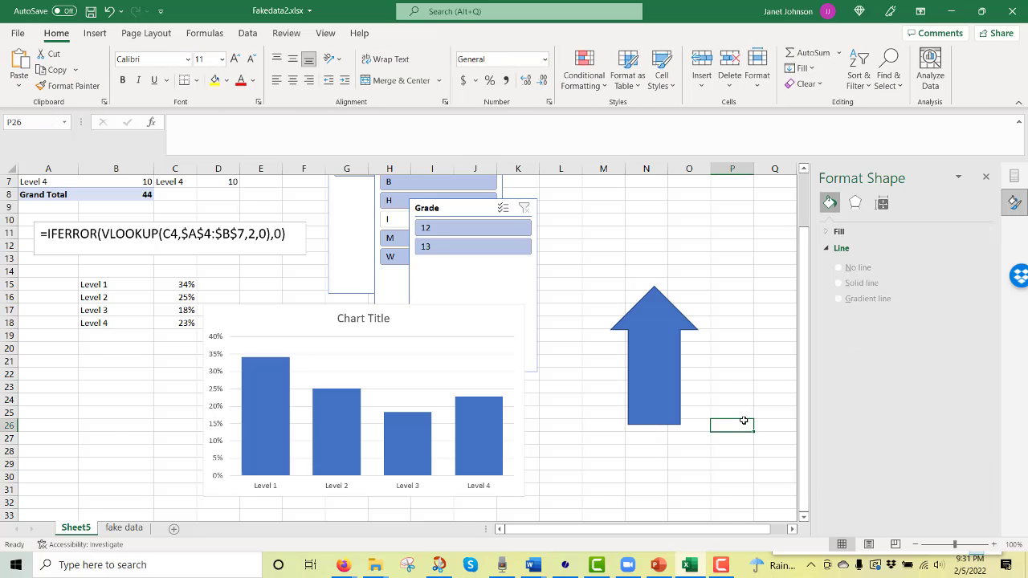
Shorten the arrow to match the Level 1 column's height by overlaying it there, and place it back beside the chart
{"action": "left_click_drag", "start_coordinate": [659, 391], "coordinate": [274, 431]}
{"action": "left_click_drag", "start_coordinate": [267, 339], "coordinate": [268, 356]}
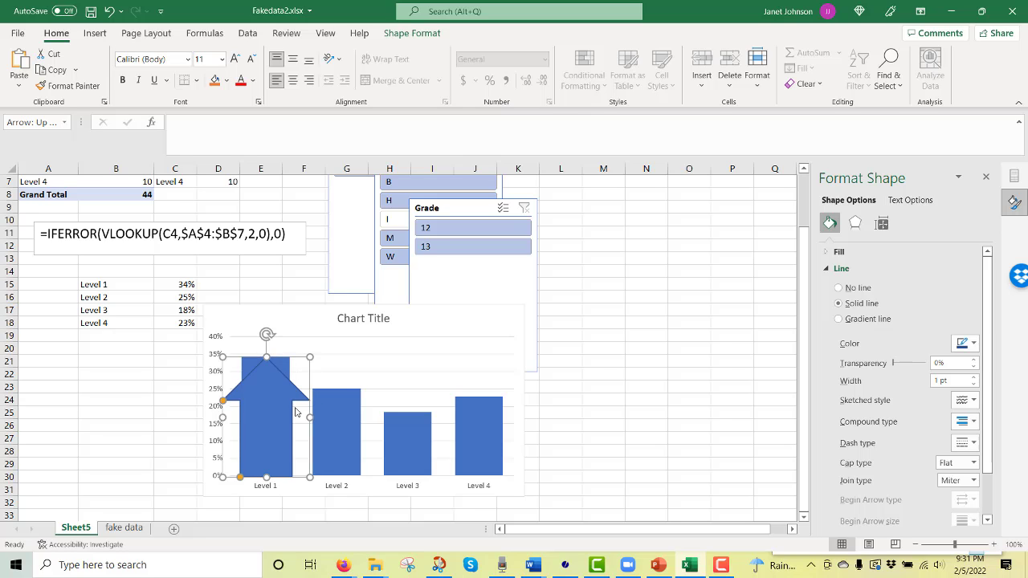
{"action": "left_click_drag", "start_coordinate": [269, 411], "coordinate": [626, 380]}
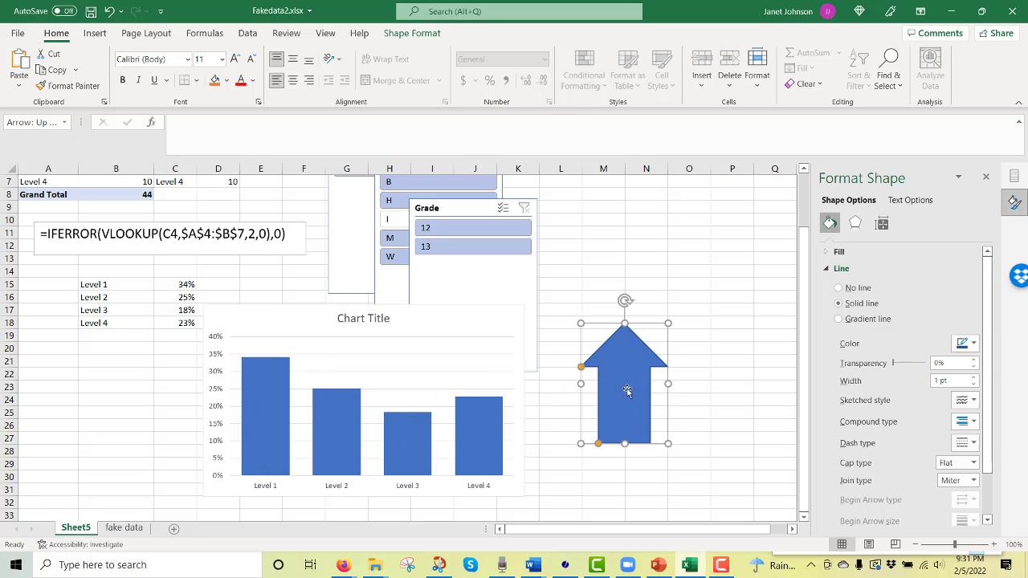
Copy the arrow shape and paste it onto the chart's data series to replace the plain columns
{"action": "left_click", "coordinate": [266, 415]}
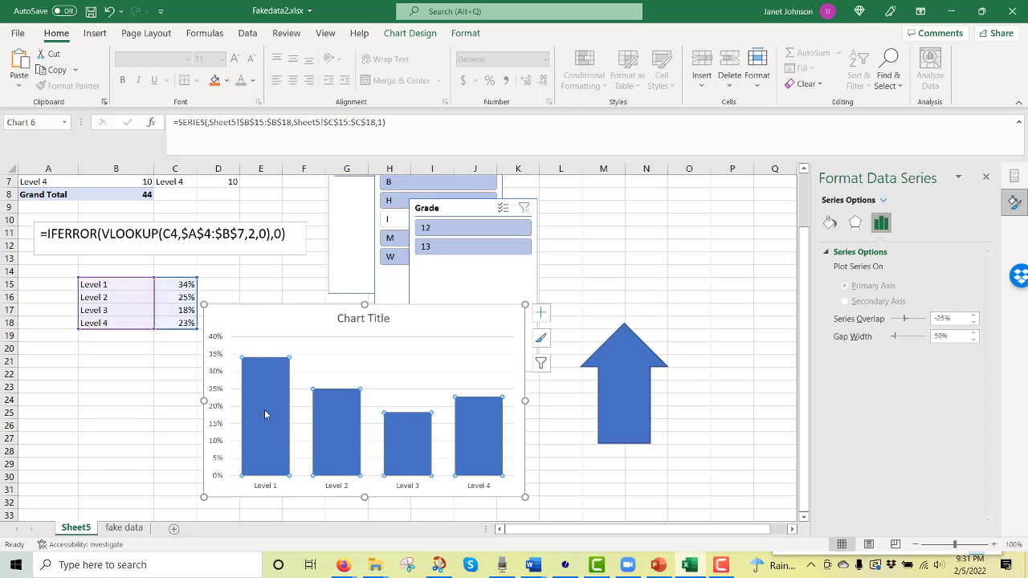
{"action": "left_click", "coordinate": [634, 401]}
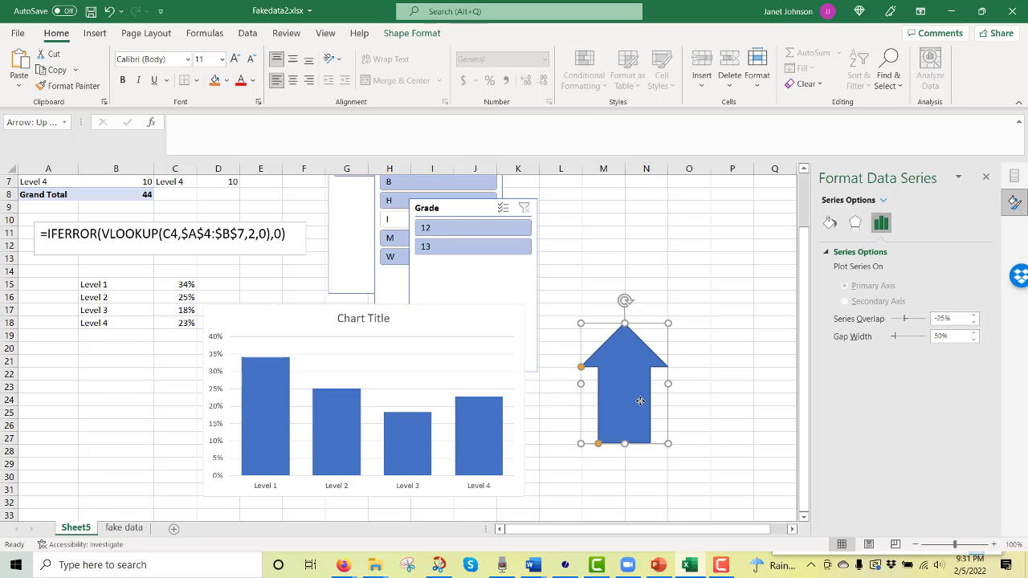
{"action": "left_click", "coordinate": [268, 419]}
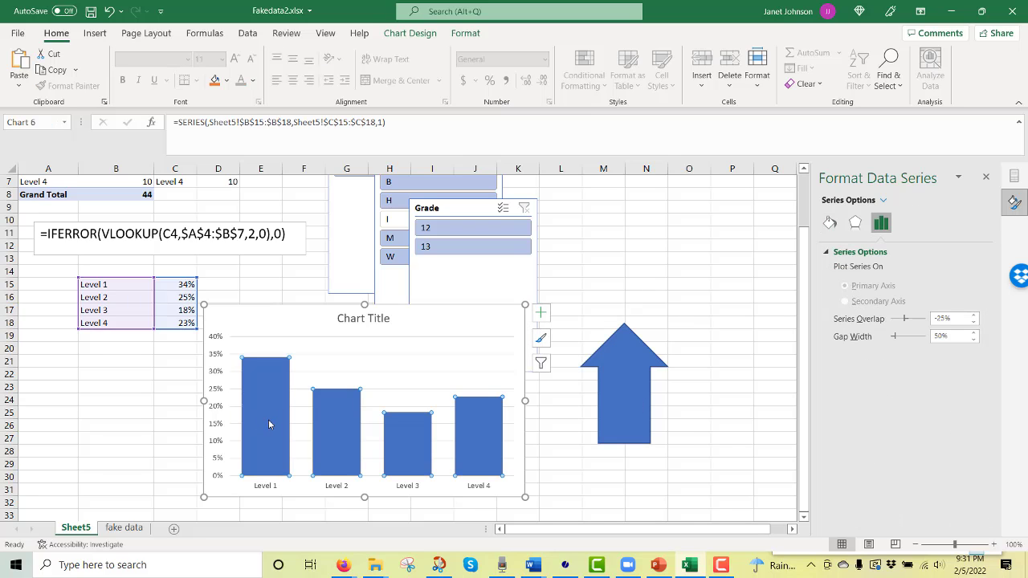
{"action": "key", "text": "ctrl+v"}
{"action": "left_click", "coordinate": [592, 477]}
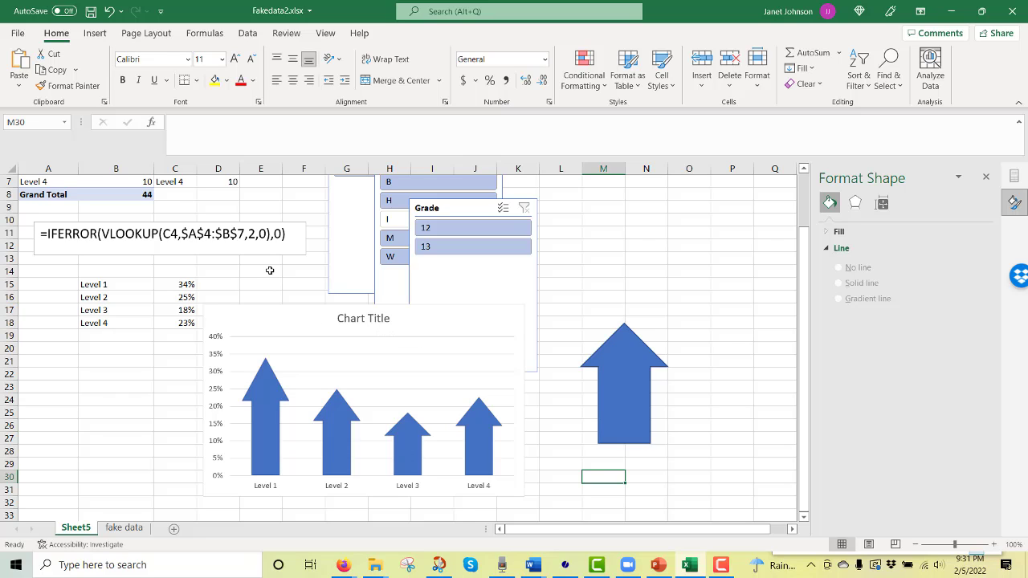
Enter the title text "Percent of Students at Each Reading Level, N =" in cell M5
{"action": "scroll", "coordinate": [624, 275], "scroll_direction": "up", "scroll_amount": 2}
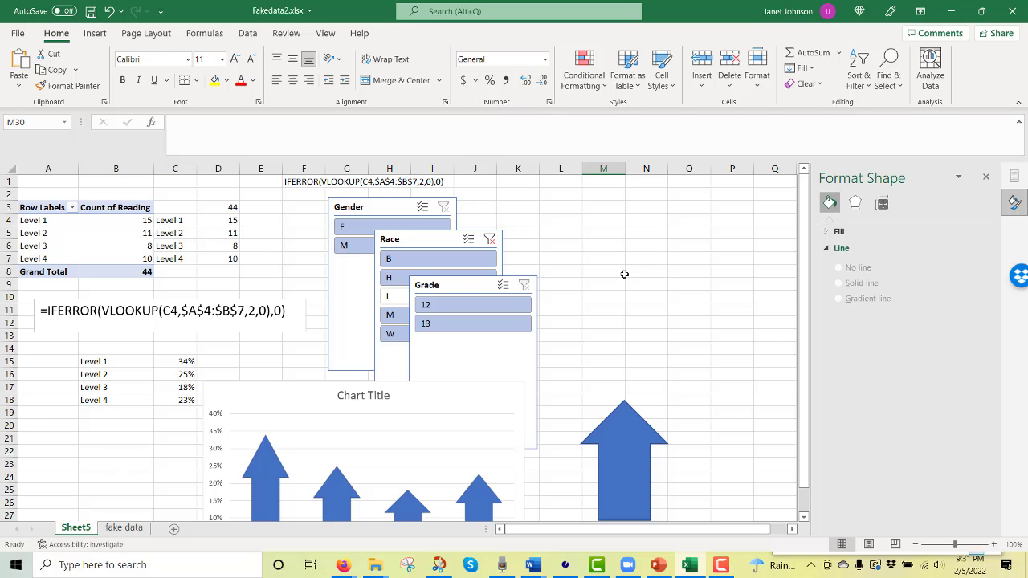
{"action": "left_click", "coordinate": [609, 233]}
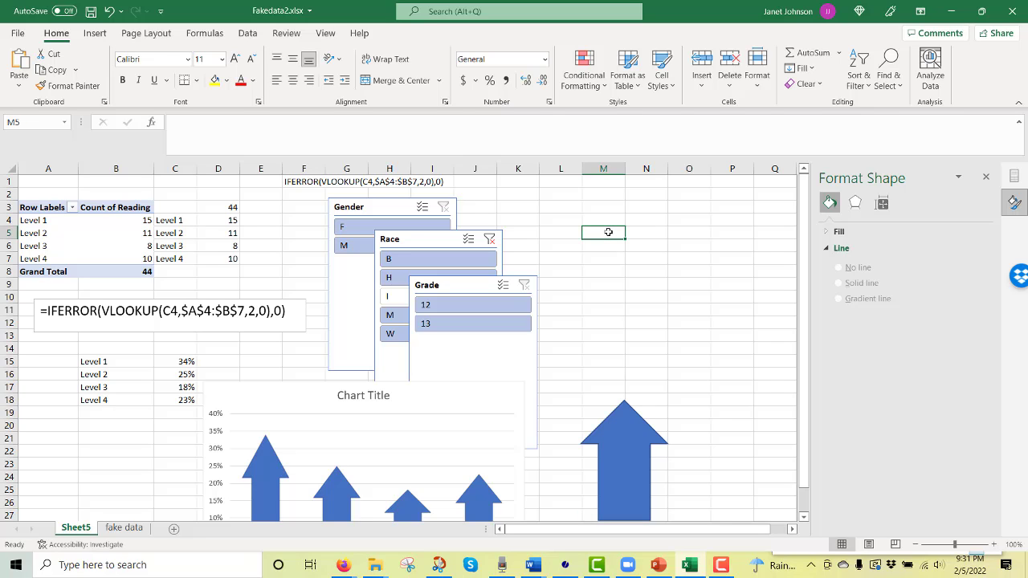
{"action": "type", "text": "="}
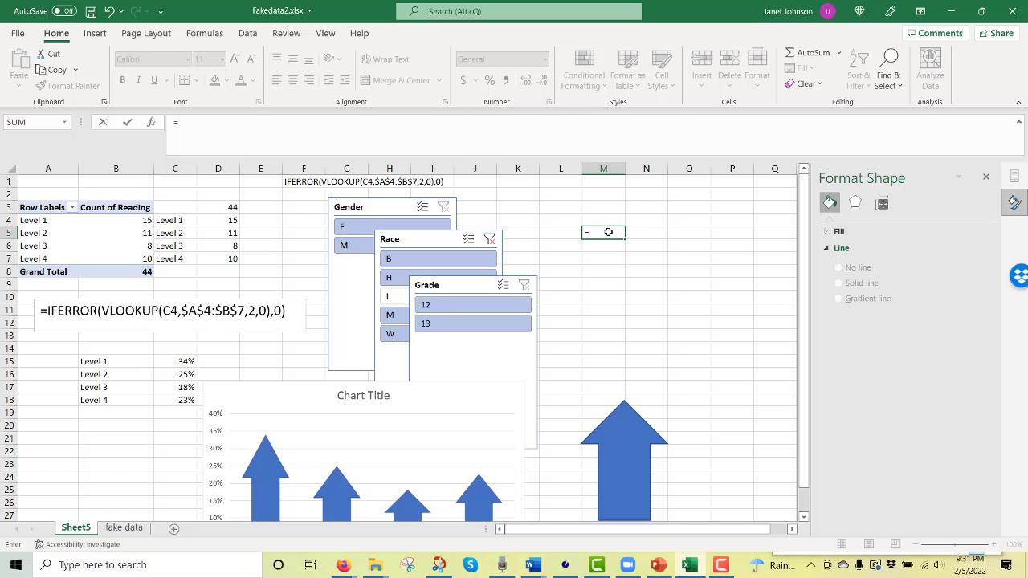
{"action": "key", "text": "BackSpace"}
{"action": "type", "text": "Percent"}
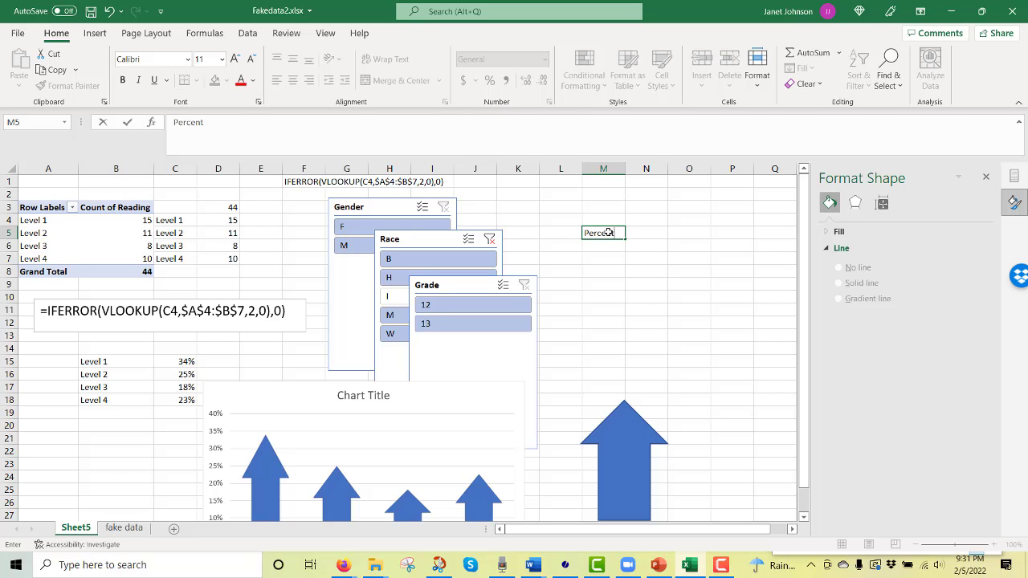
{"action": "type", "text": " of Students at Each Reading Le"}
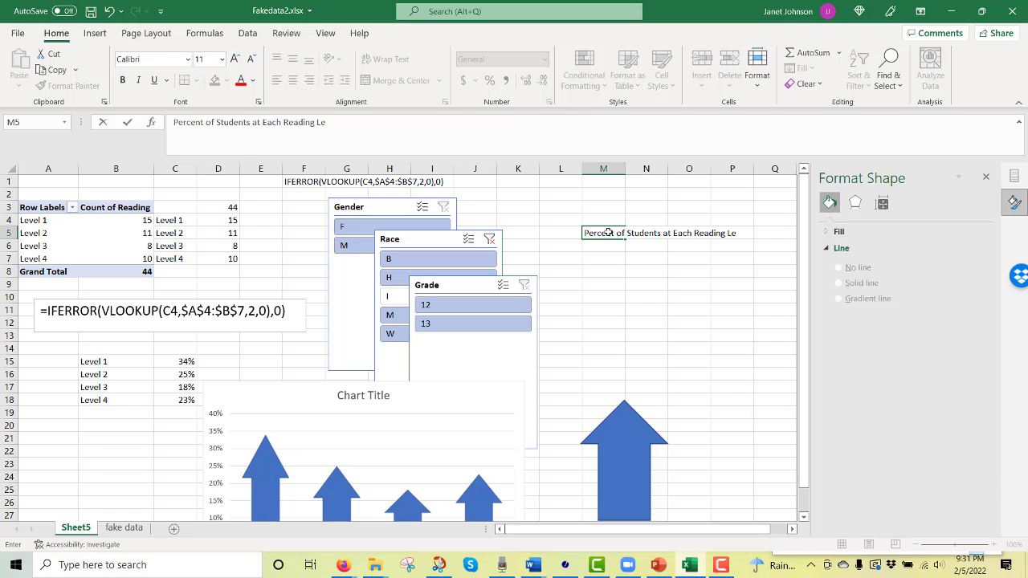
{"action": "type", "text": "vel, N ="}
{"action": "left_click", "coordinate": [670, 274]}
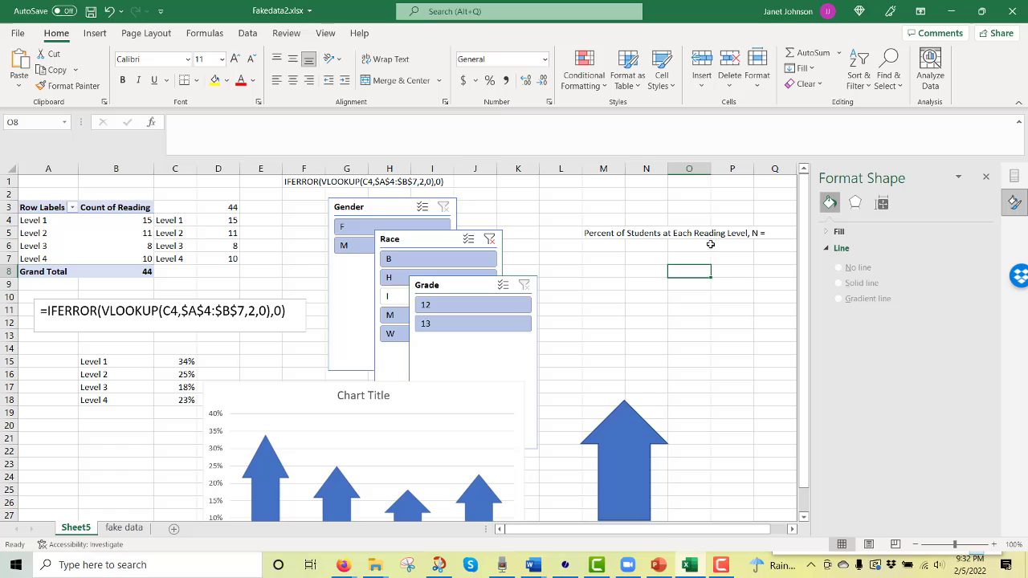
Enter the formula =M5&D3 in M6 to join the title text with the total count
{"action": "left_click", "coordinate": [615, 249]}
{"action": "type", "text": "="}
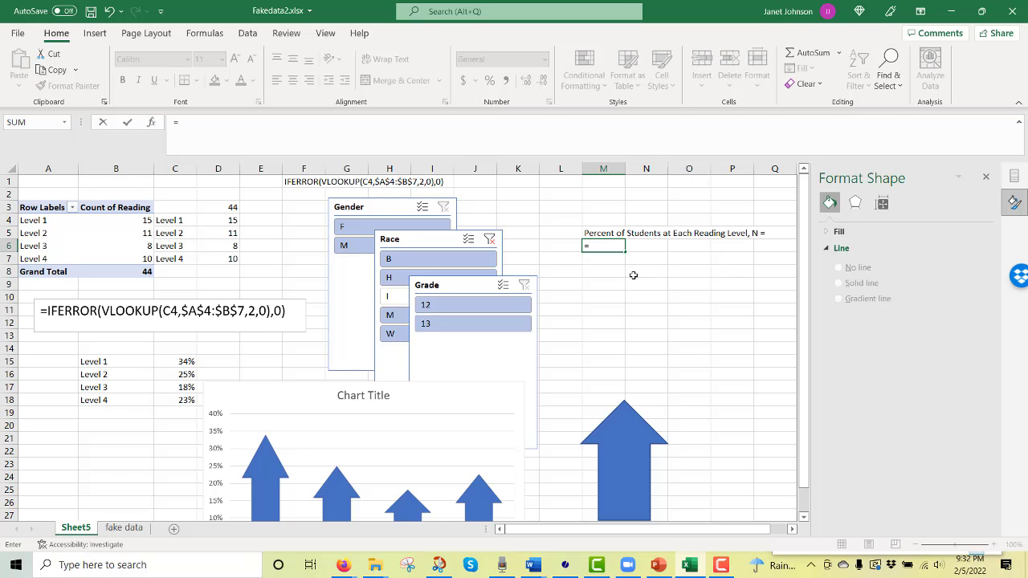
{"action": "left_click", "coordinate": [598, 234]}
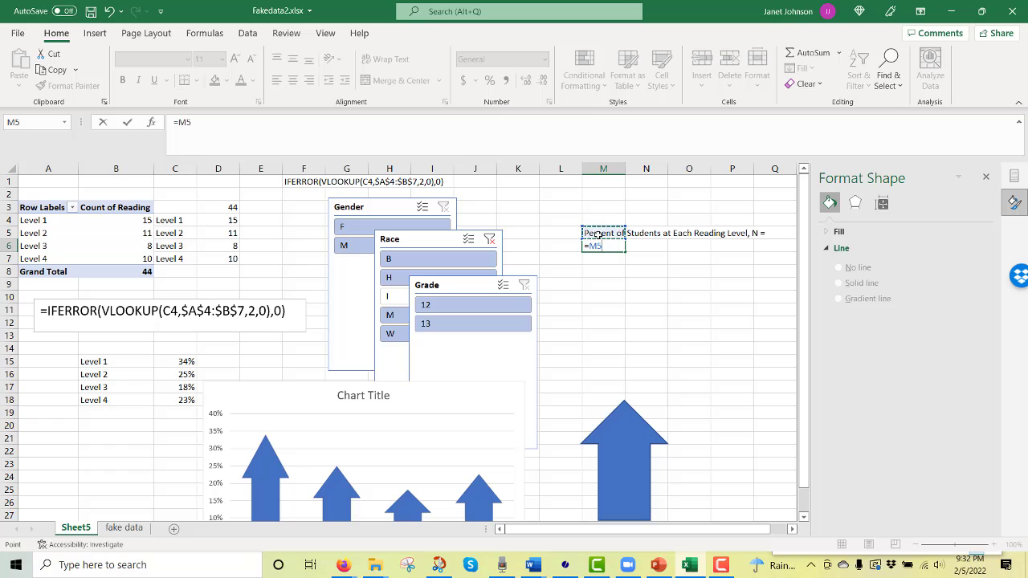
{"action": "type", "text": "&"}
{"action": "left_click", "coordinate": [214, 208]}
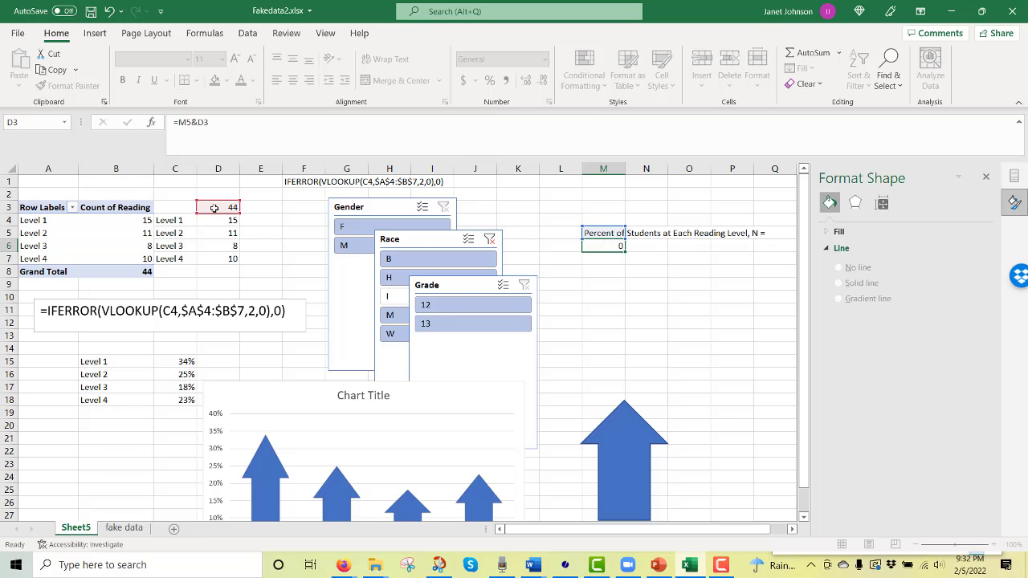
{"action": "key", "text": "Return"}
Link the chart title to cell M6 with the formula =Sheet5!$M$6
{"action": "left_click", "coordinate": [386, 397]}
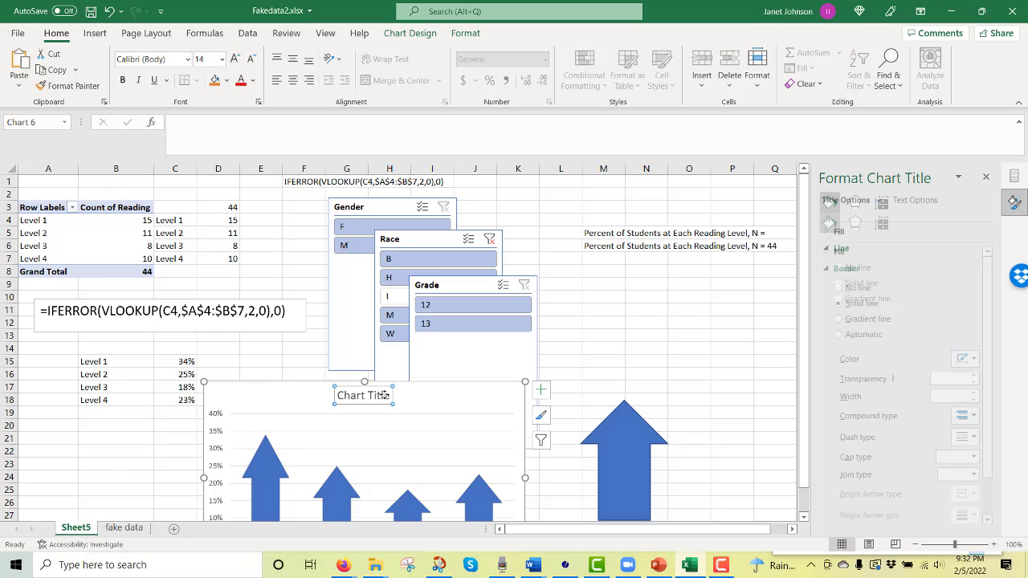
{"action": "left_click", "coordinate": [331, 138]}
{"action": "type", "text": "="}
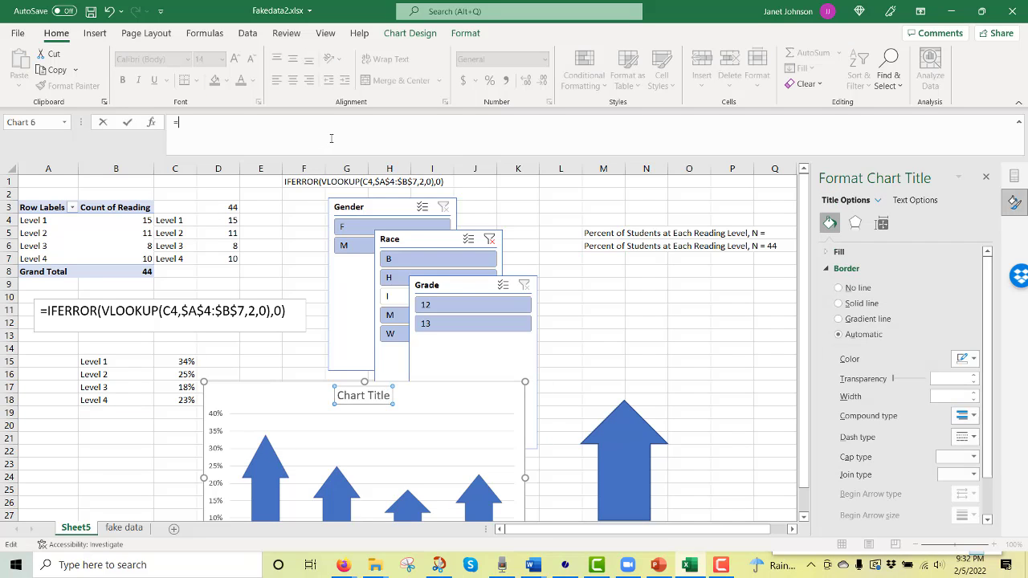
{"action": "left_click", "coordinate": [610, 246]}
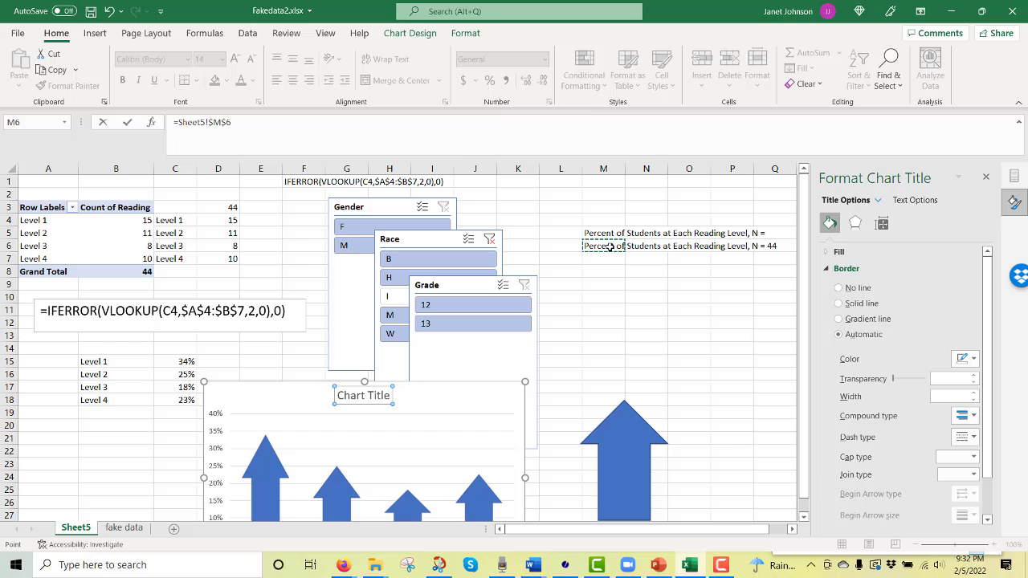
{"action": "key", "text": "Return"}
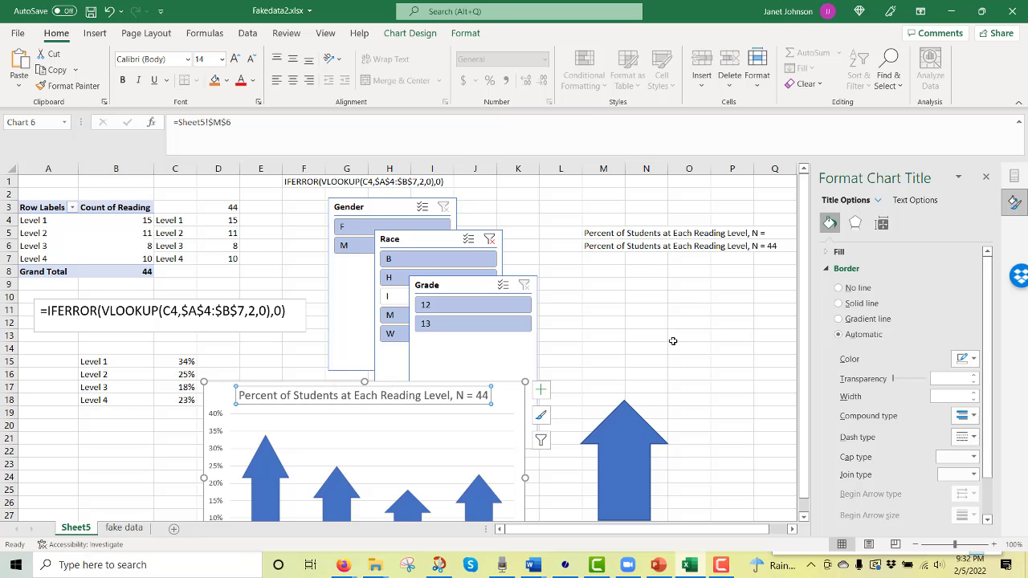
{"action": "left_click", "coordinate": [673, 337]}
Filter the Grade slicer to 12 and check the arrow chart and its title
{"action": "left_click", "coordinate": [450, 306]}
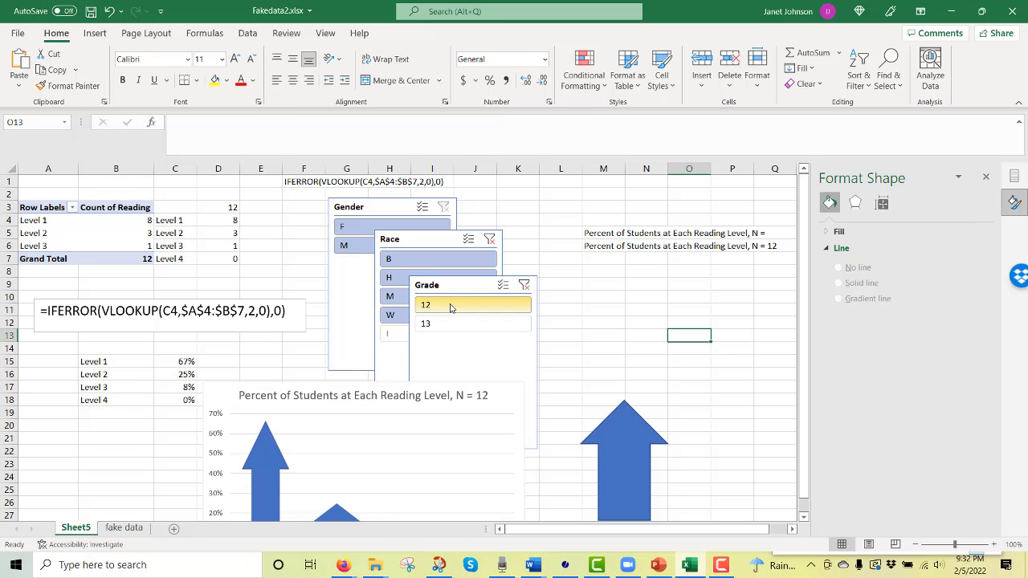
{"action": "scroll", "coordinate": [618, 346], "scroll_direction": "down", "scroll_amount": 1}
{"action": "scroll", "coordinate": [619, 345], "scroll_direction": "down", "scroll_amount": 3}
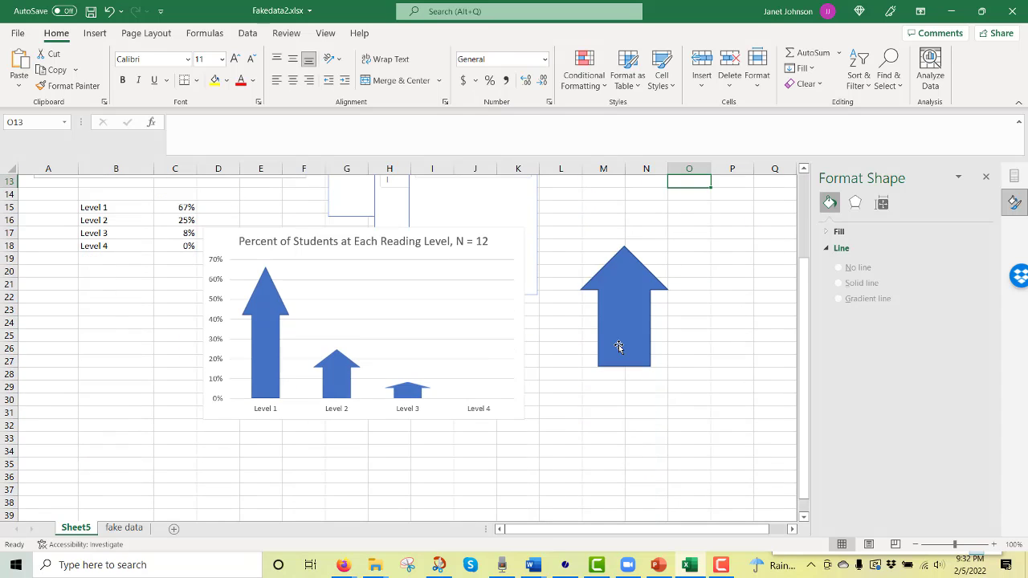
Test the chart by filtering the Race slicer to B, M and I one at a time
{"action": "scroll", "coordinate": [618, 345], "scroll_direction": "up", "scroll_amount": 2}
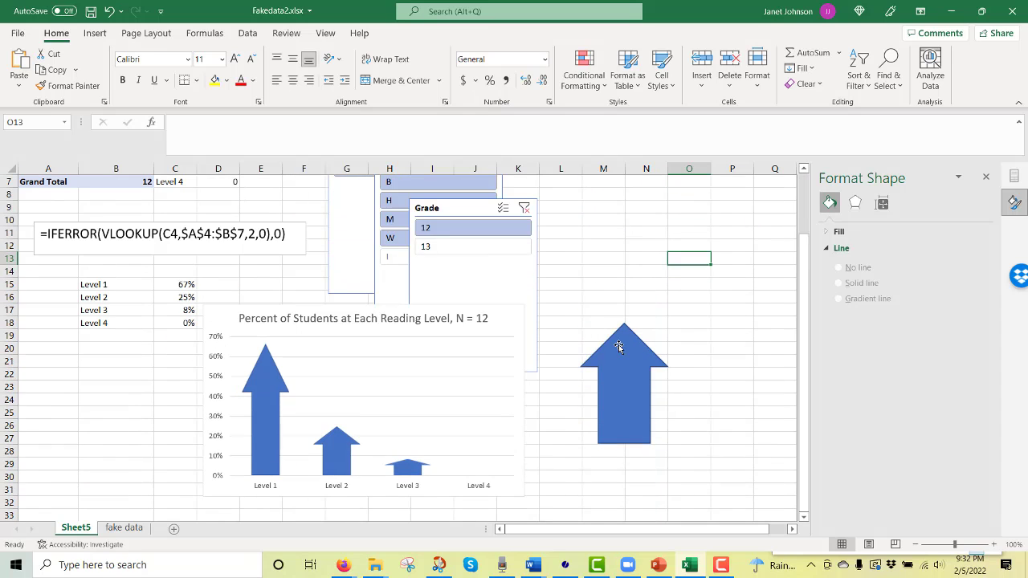
{"action": "left_click", "coordinate": [392, 185]}
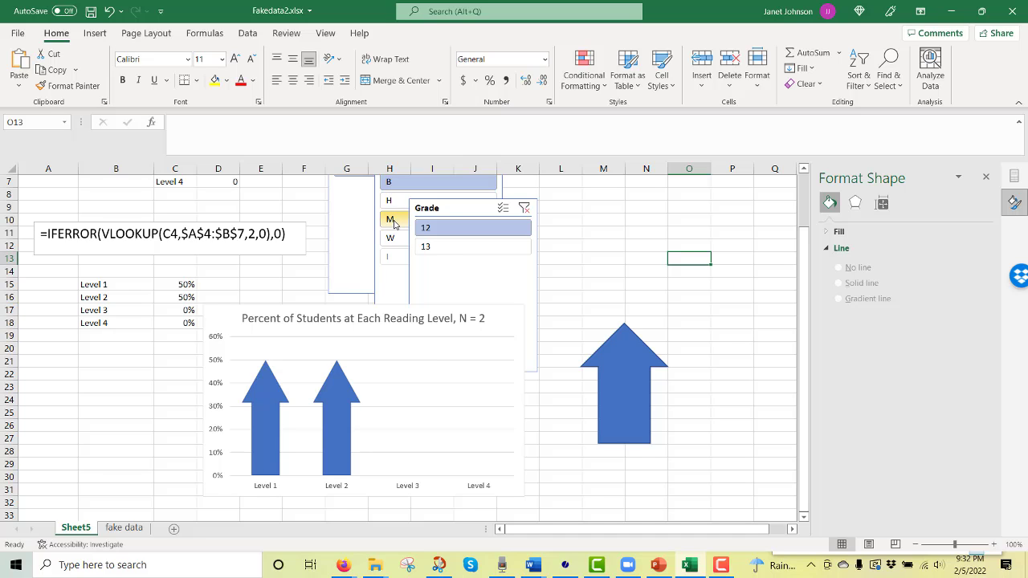
{"action": "left_click", "coordinate": [394, 220], "text": "ctrl"}
{"action": "left_click", "coordinate": [393, 257]}
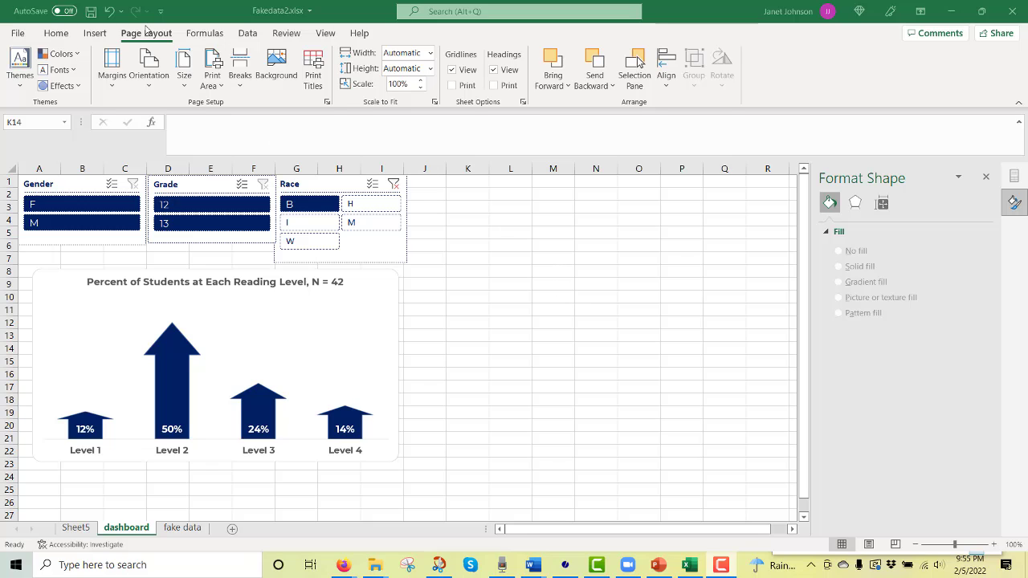
Hide the gridlines on the dashboard sheet
{"action": "left_click", "coordinate": [451, 70]}
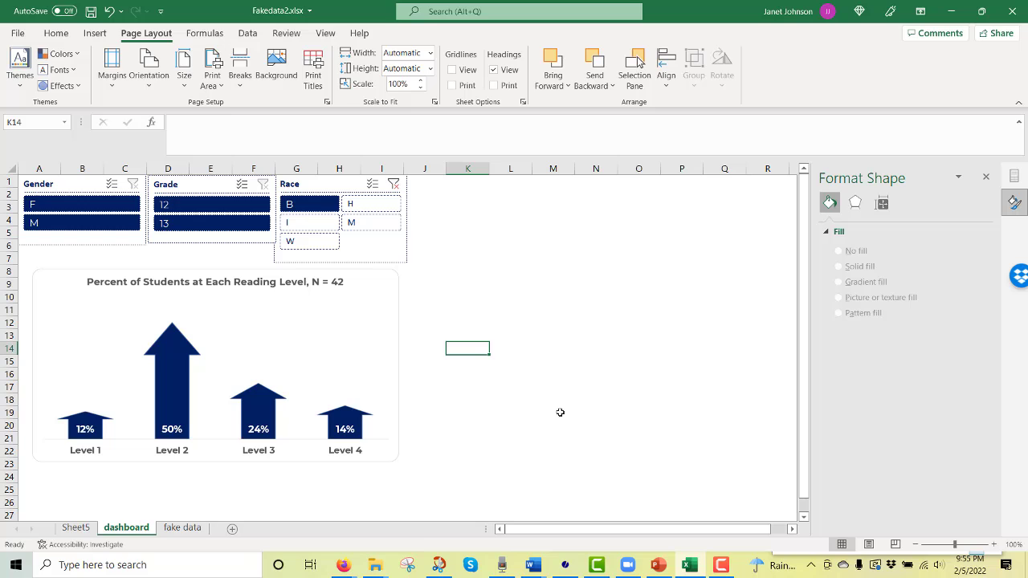
Filter the dashboard's Gender slicer to F and add I to the Race slicer's selection
{"action": "left_click", "coordinate": [117, 211]}
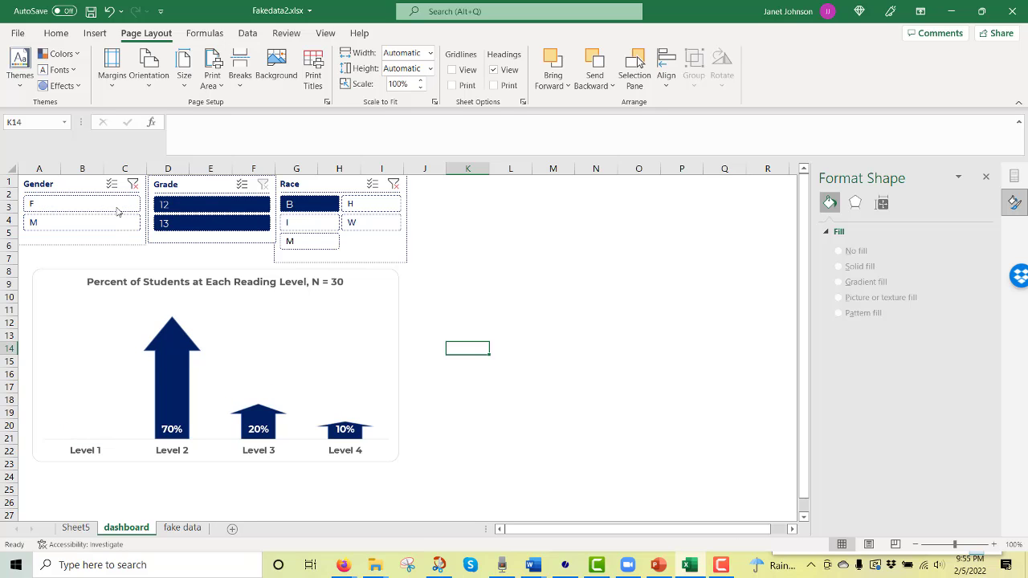
{"action": "left_click", "coordinate": [309, 227]}
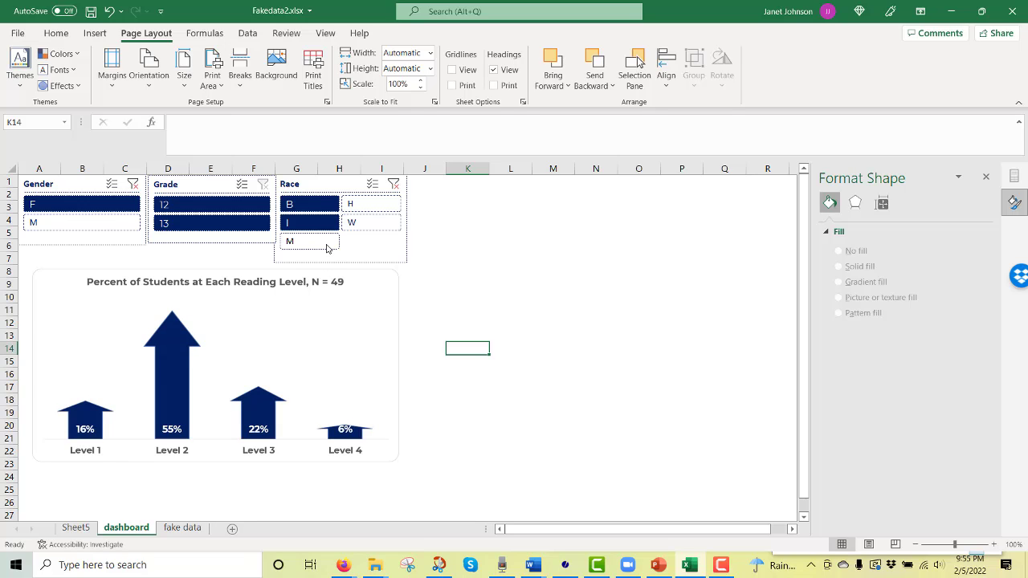